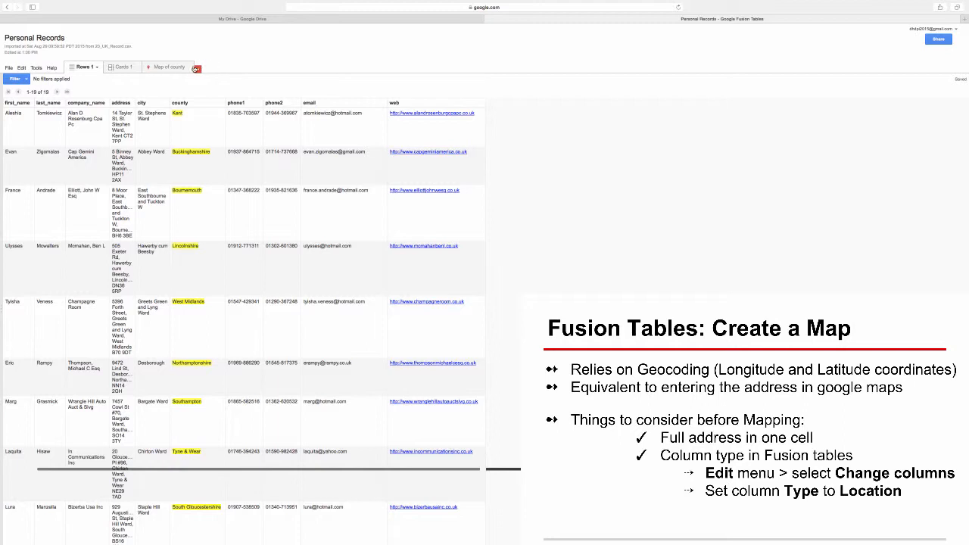
Widen the address column in the Rows 1 table so the full addresses fit better.
click(86, 69)
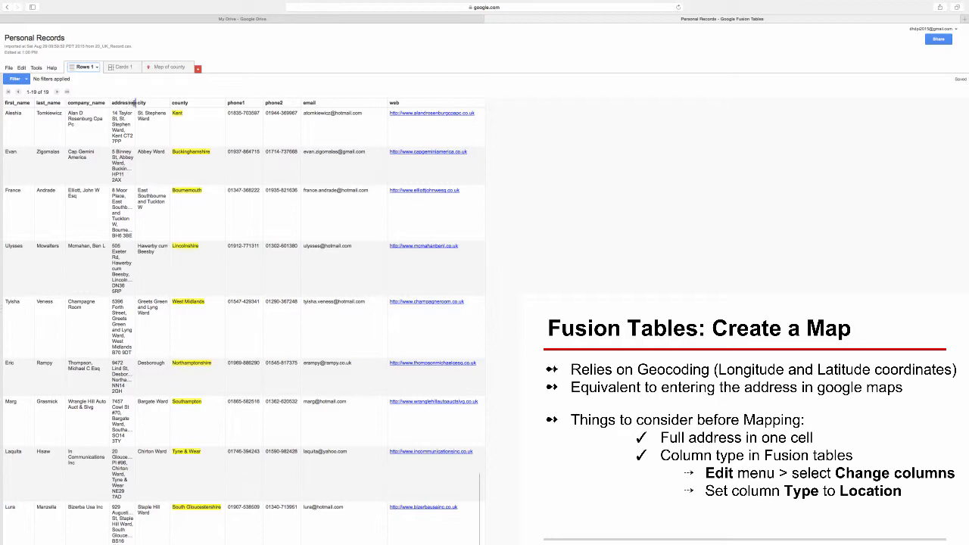
drag(135, 103, 135, 102)
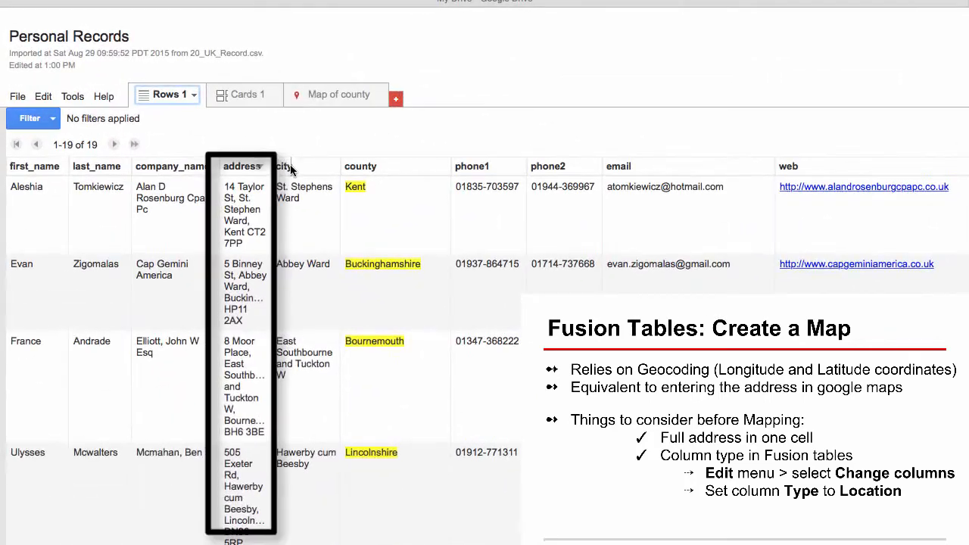
drag(290, 168, 308, 169)
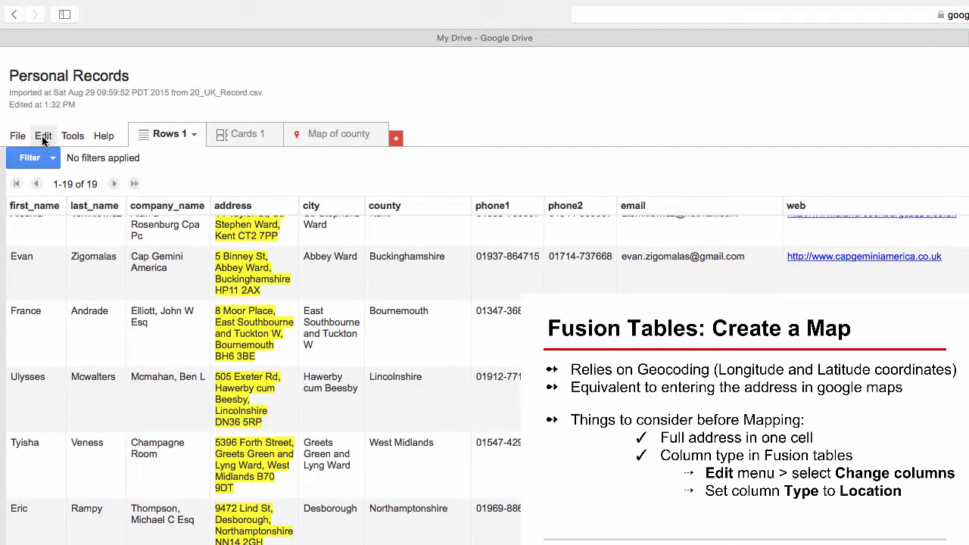
Open the address column's settings, switch two-column location on and back off, and save the column settings.
click(44, 137)
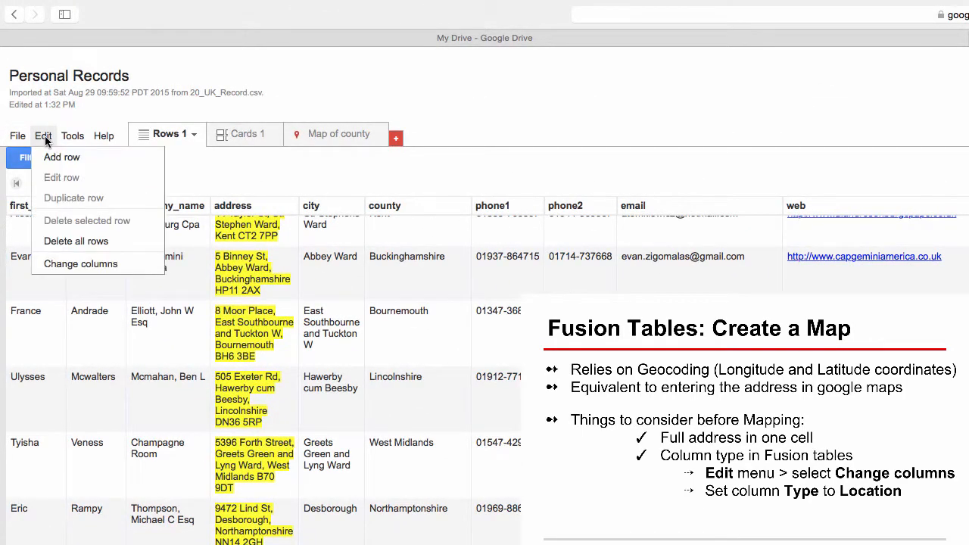
click(82, 263)
click(74, 347)
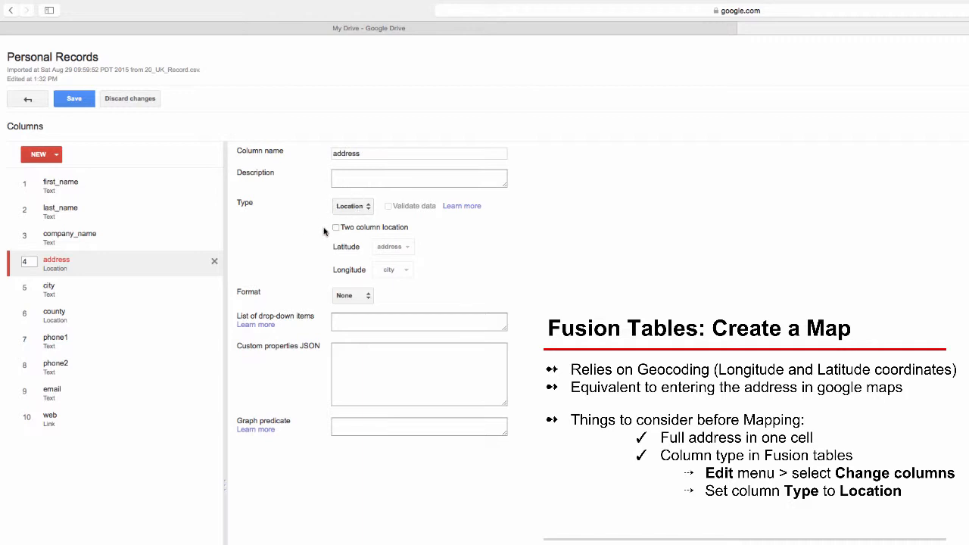
click(335, 229)
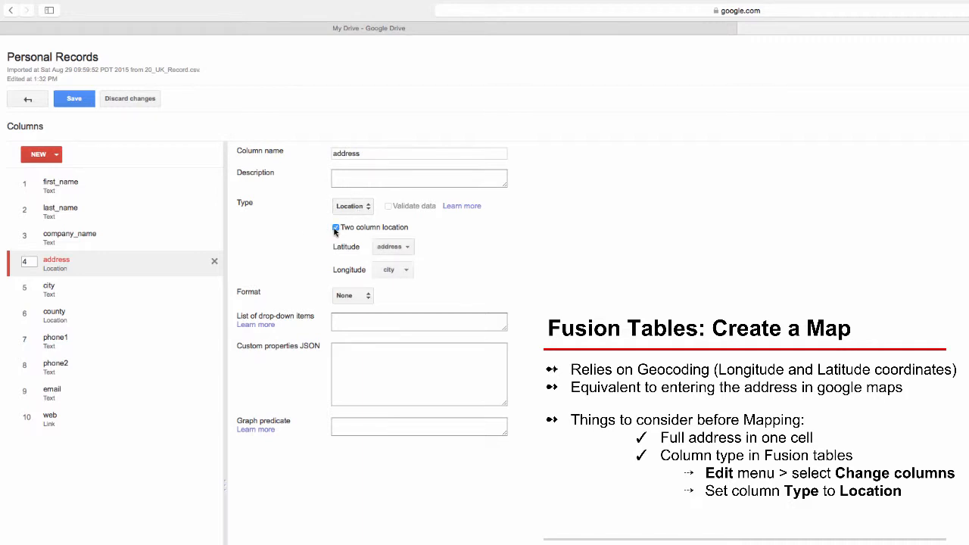
click(335, 228)
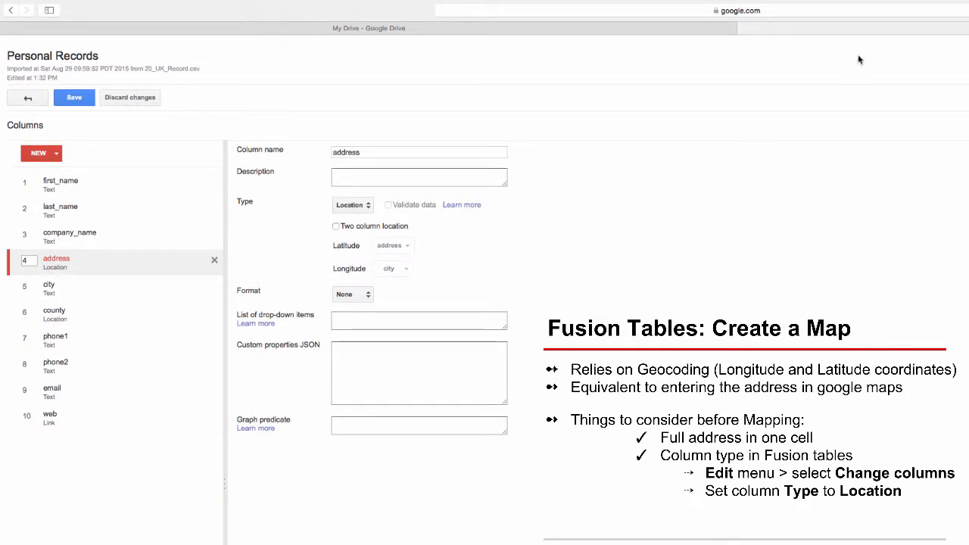
click(72, 98)
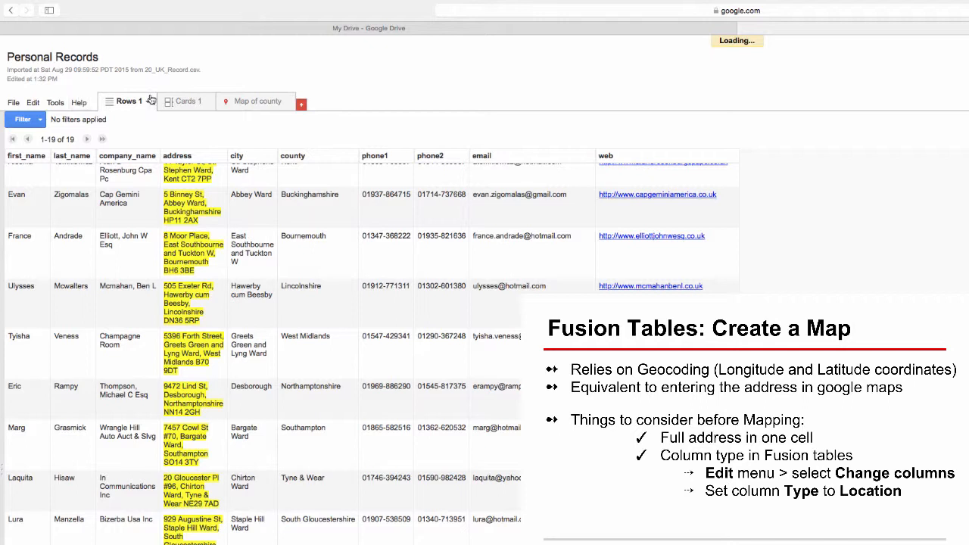
Geocode the table using address as the location column.
click(300, 106)
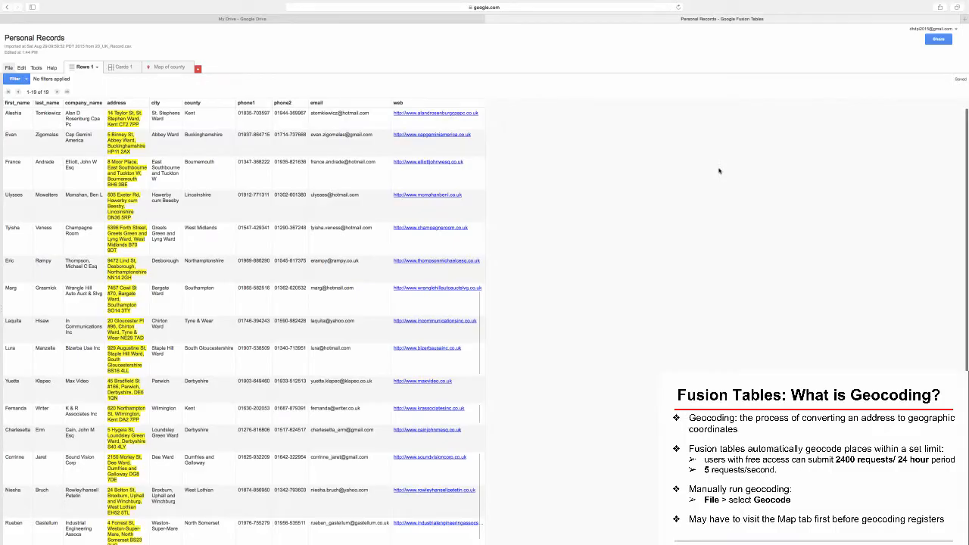
click(9, 67)
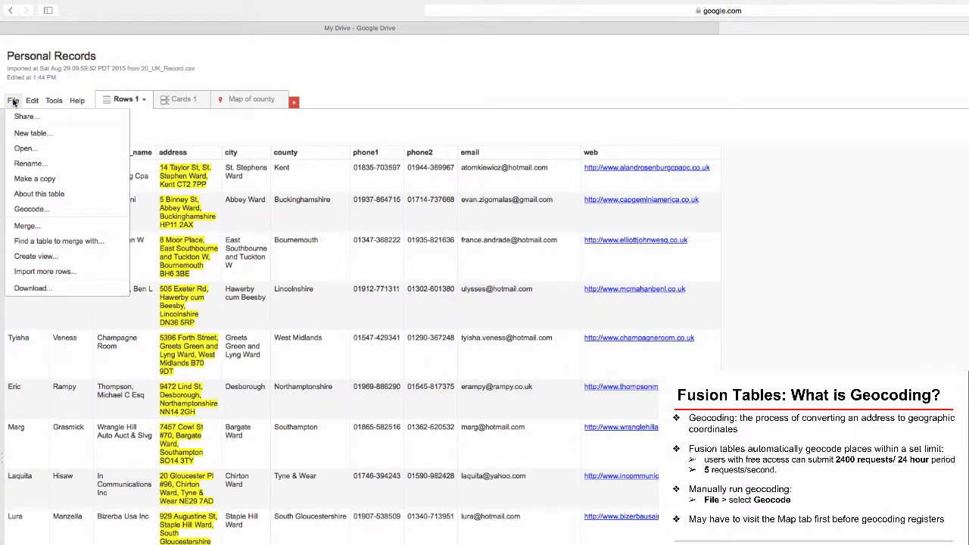
click(30, 208)
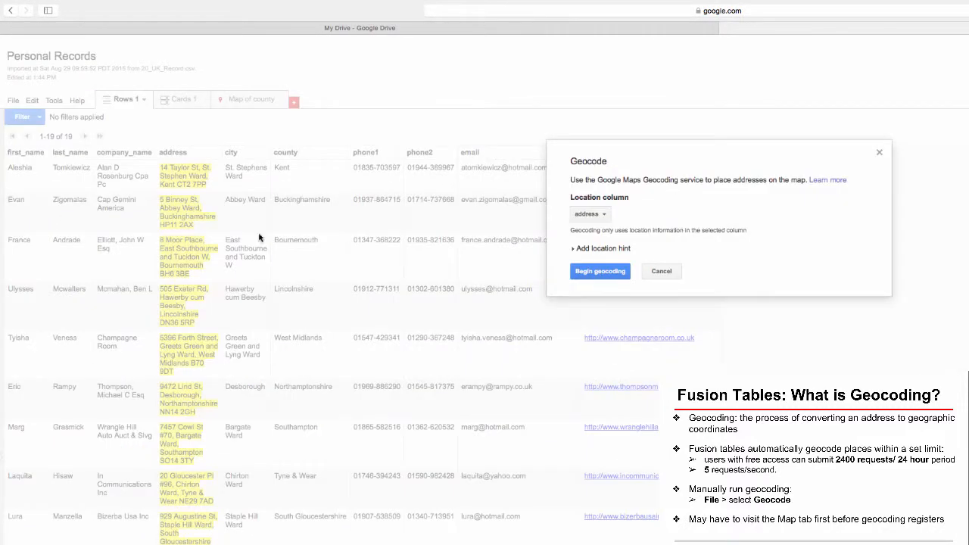
click(580, 273)
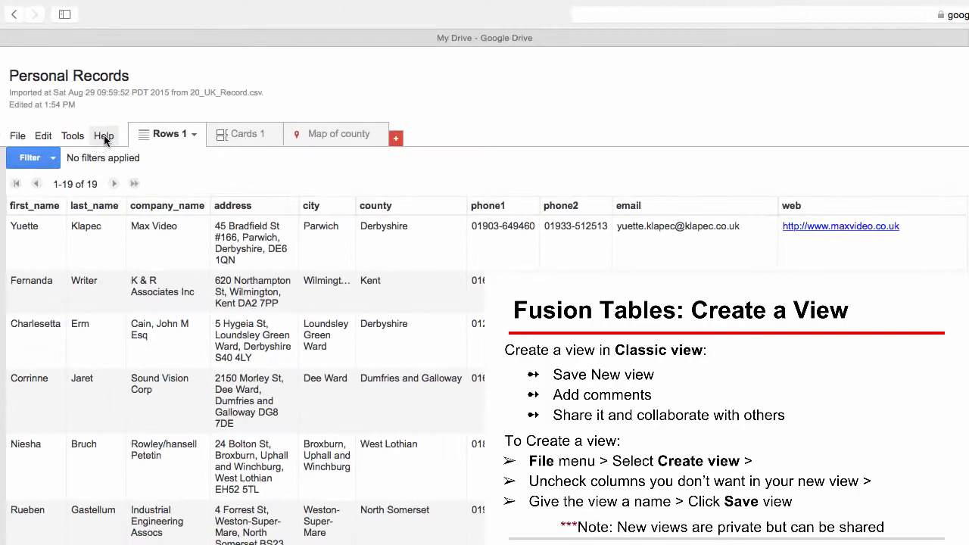
Switch the table to the Classic look and open the options for creating a view.
click(104, 134)
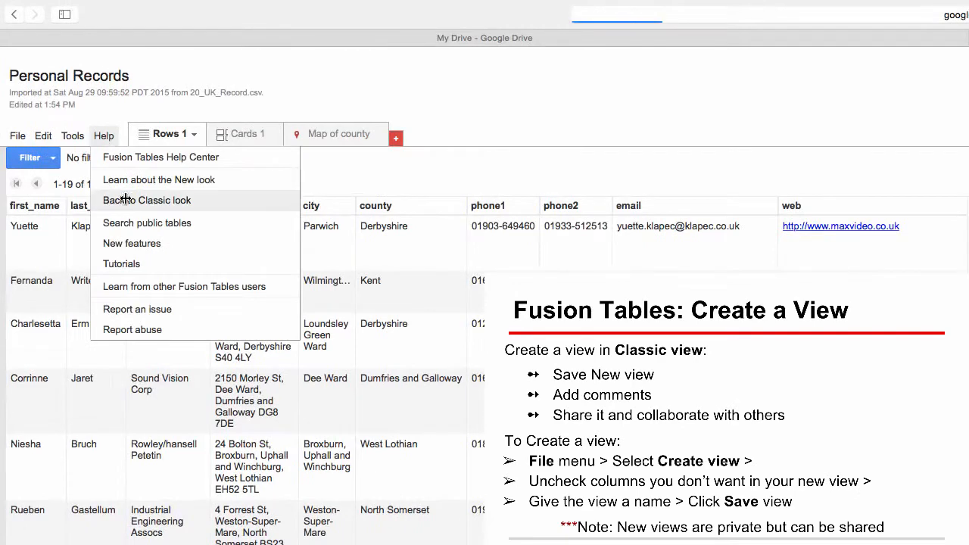
click(125, 199)
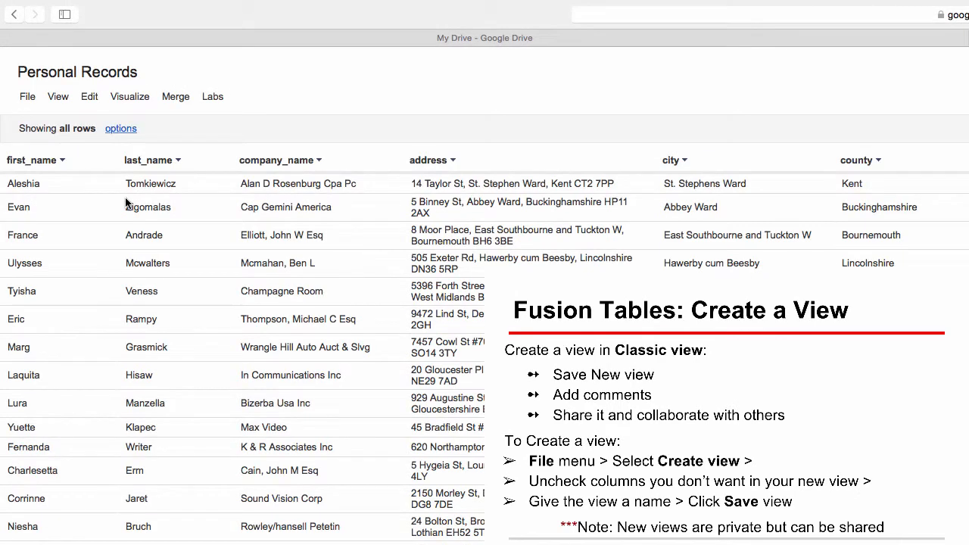
click(34, 100)
click(61, 207)
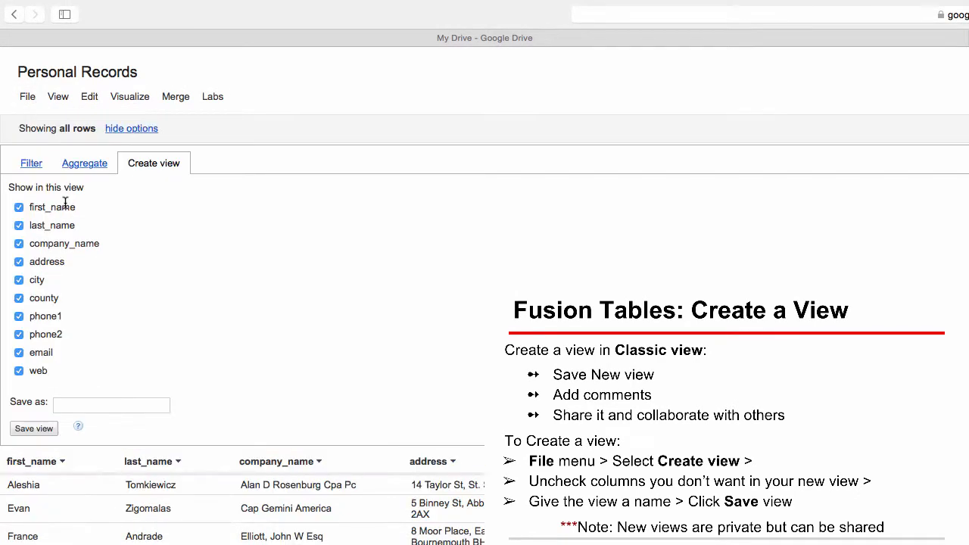
Exclude company_name, city, county, email and web from the new view and save it as Personal Information.
click(19, 243)
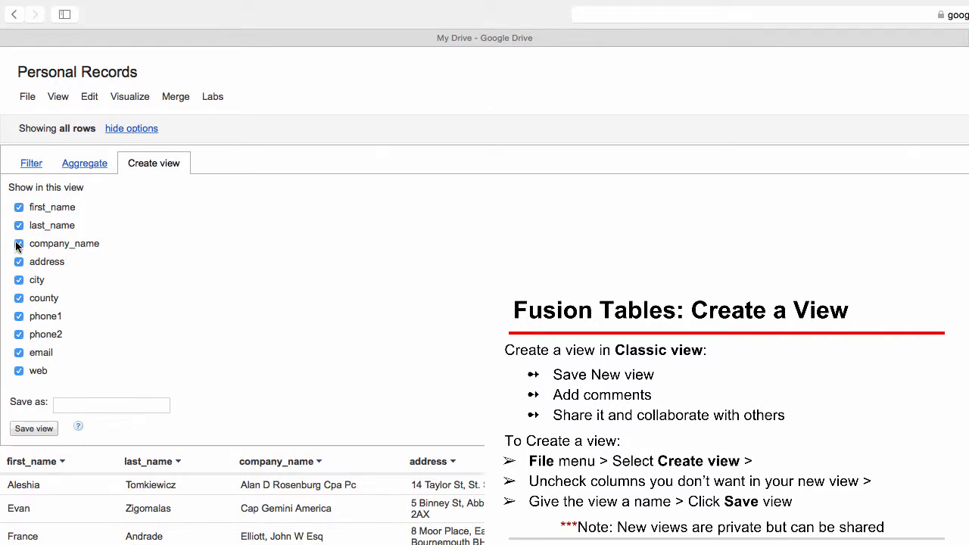
click(19, 280)
click(19, 297)
click(19, 352)
click(19, 370)
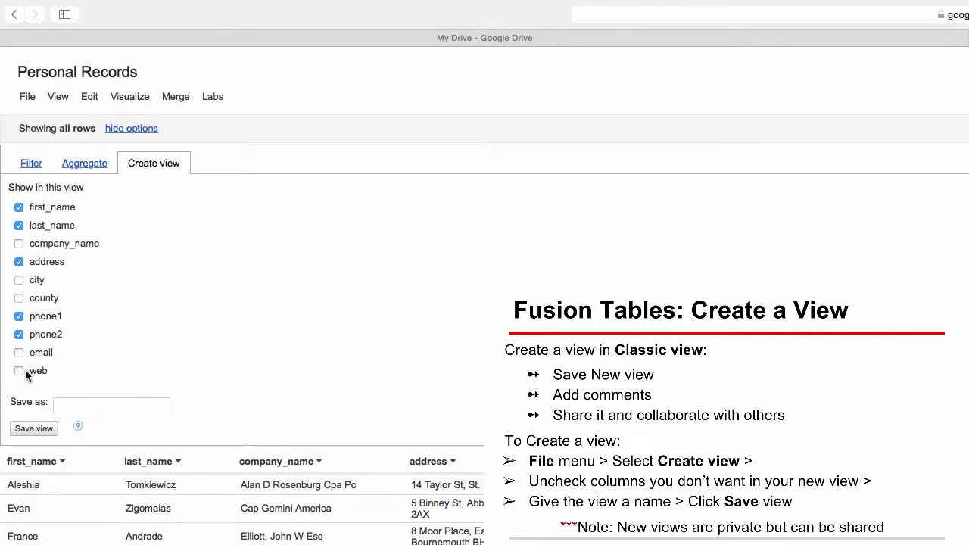
click(64, 404)
text(Personal Information)
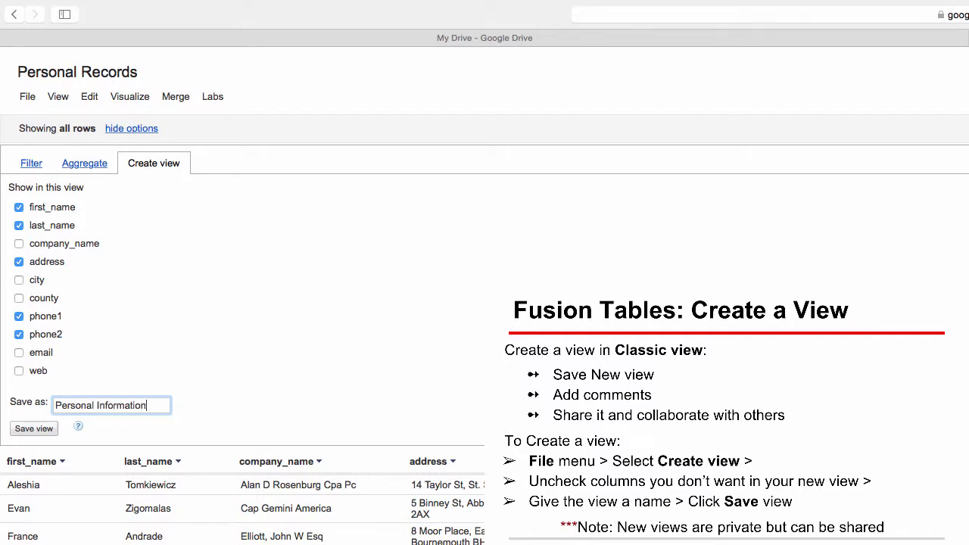
click(33, 430)
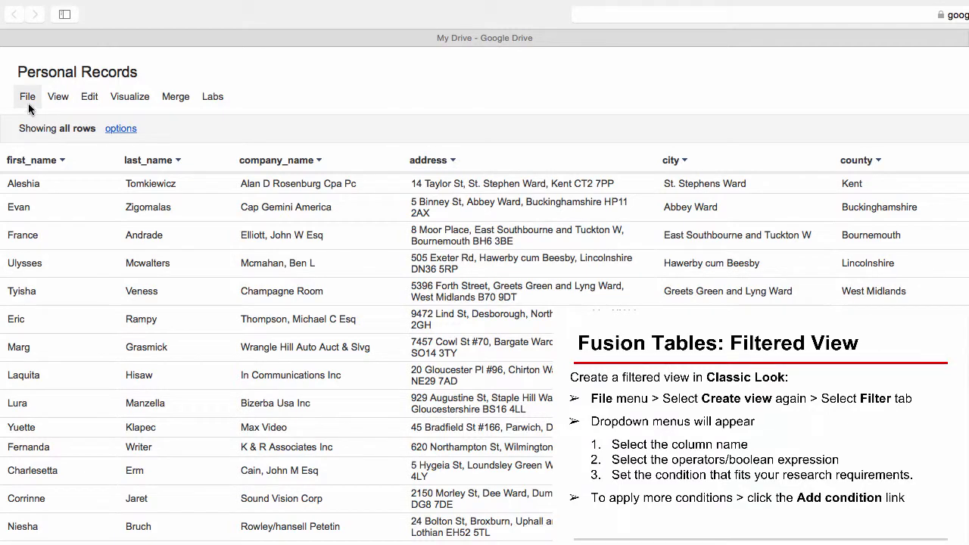
Filter the Personal Records table to rows whose first_name equals that of the Cap Gemini America contact.
click(27, 98)
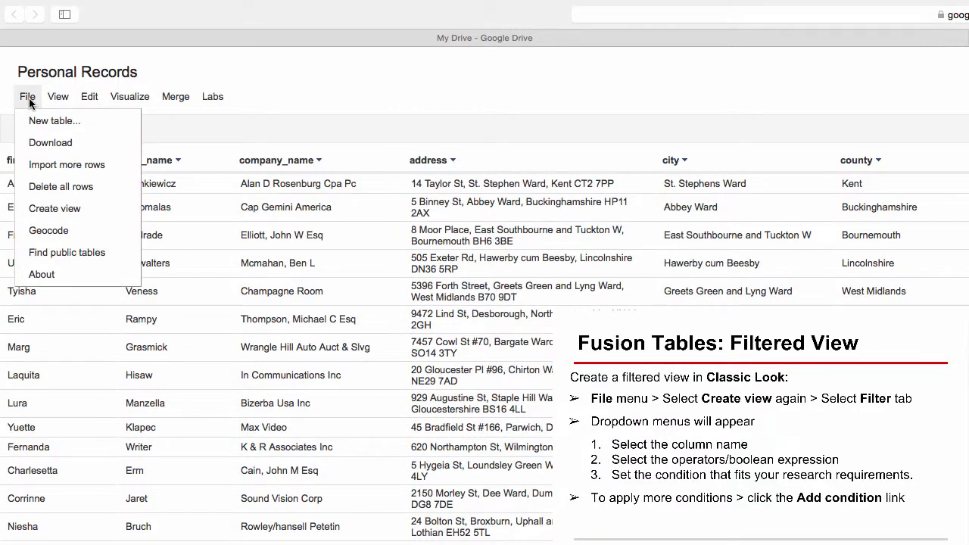
click(53, 209)
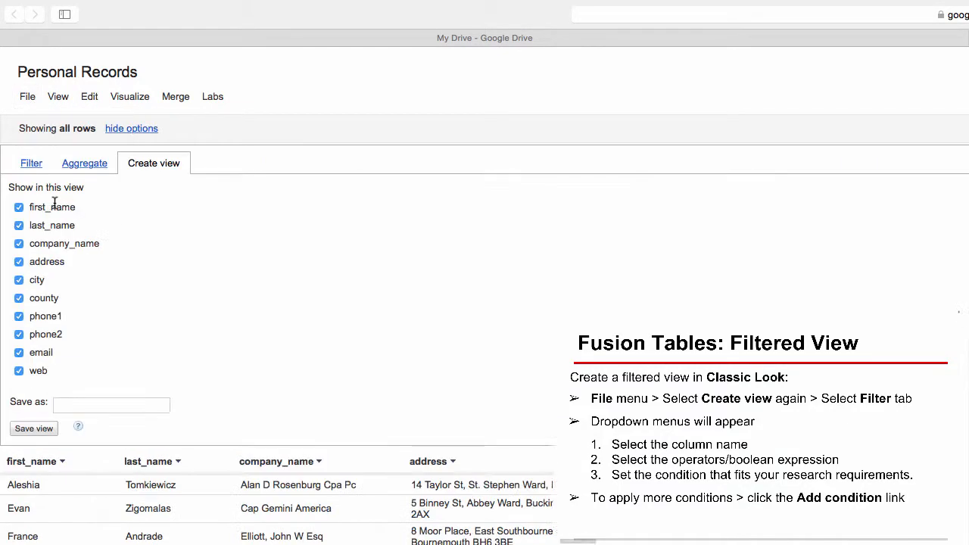
click(32, 164)
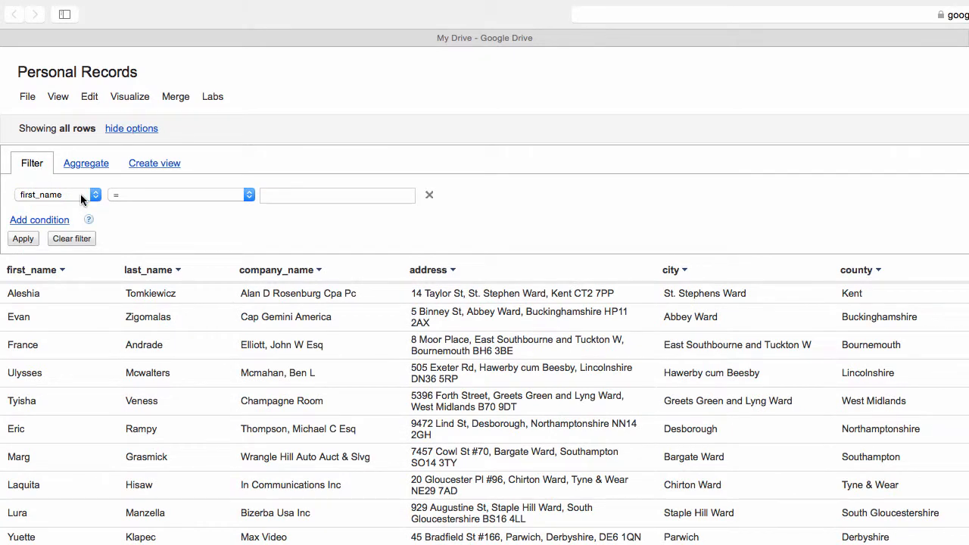
click(142, 195)
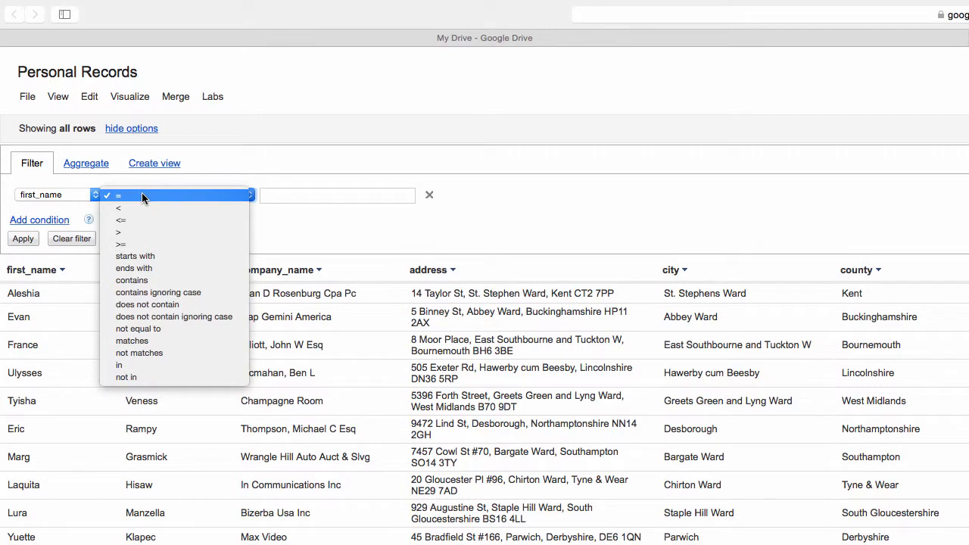
key(i)
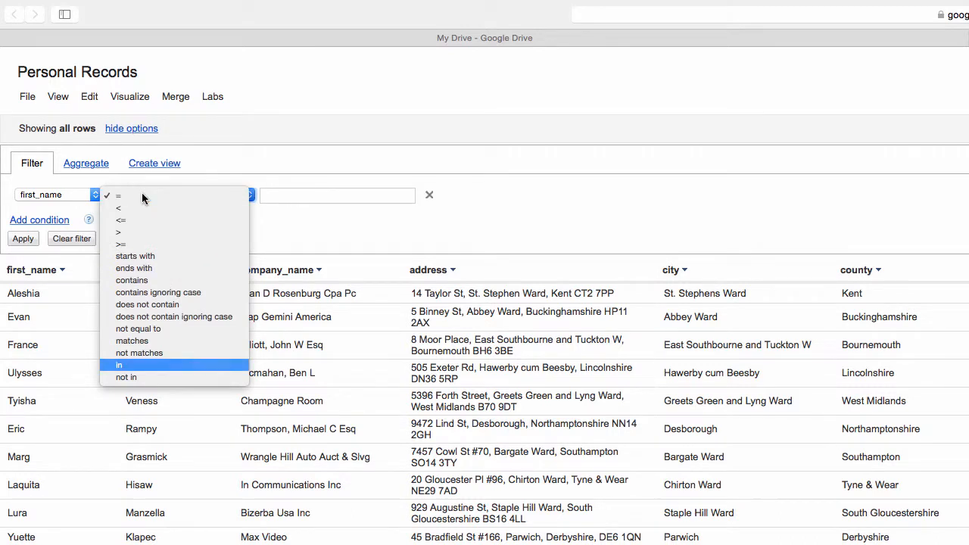
click(142, 197)
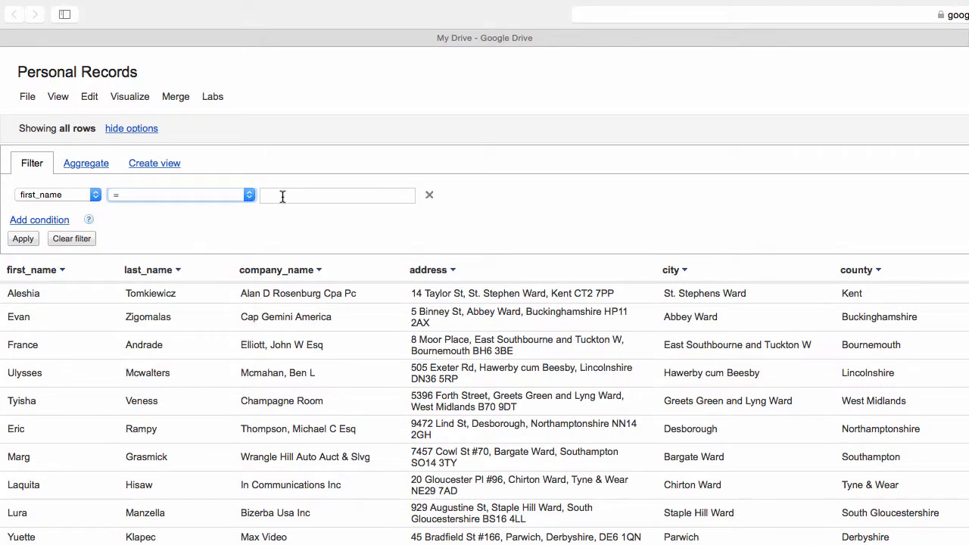
click(285, 196)
text(Even)
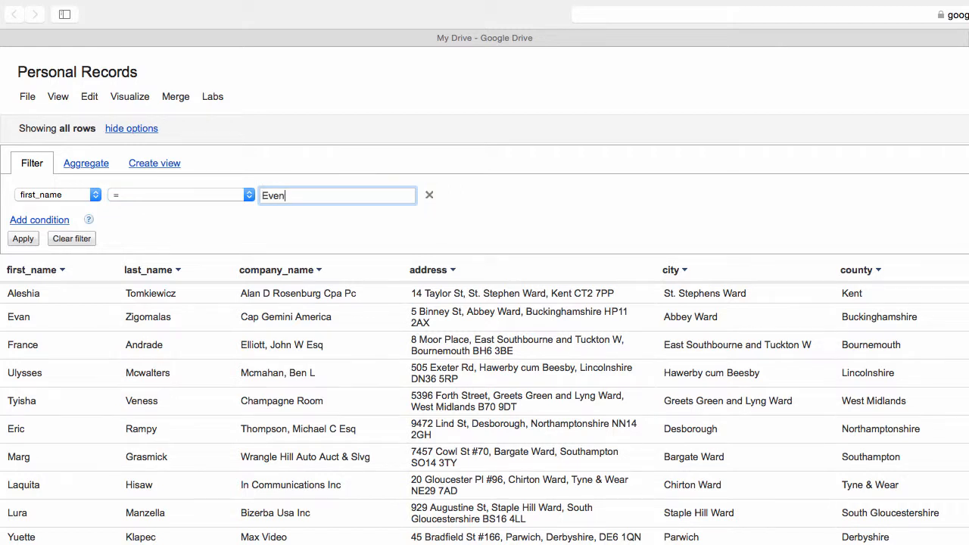
key(BackSpace)
text(an)
click(21, 240)
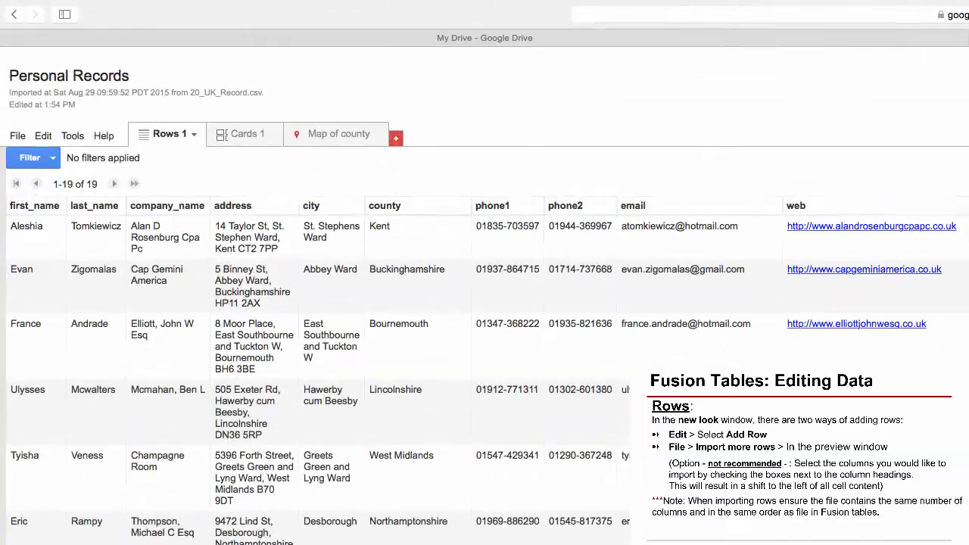
Open the form for adding a row to the Personal Records table in the new look.
click(44, 137)
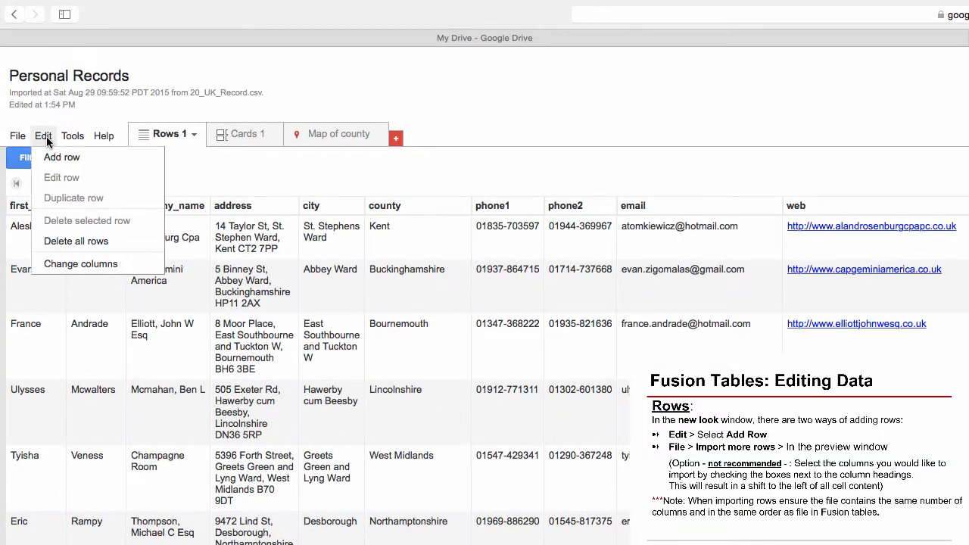
click(62, 157)
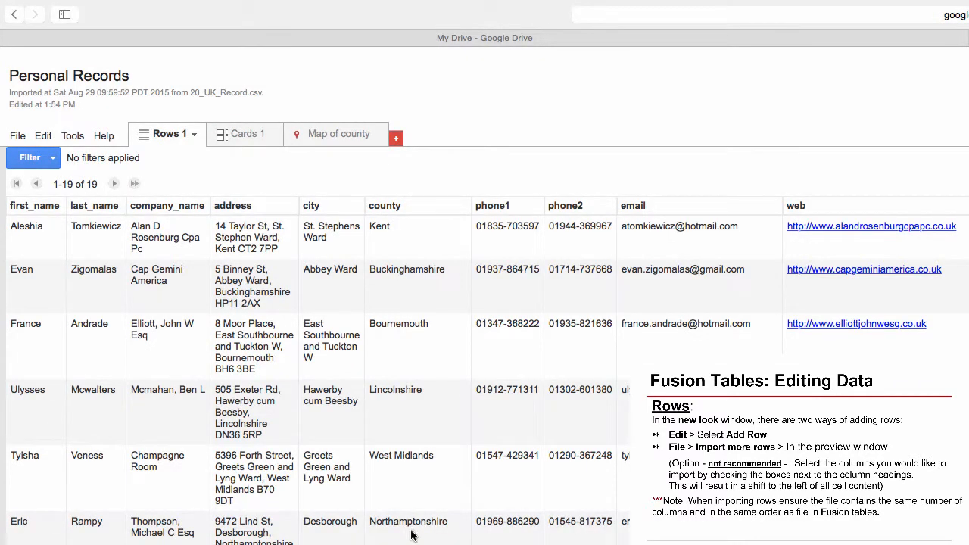
Import more rows into Personal Records from a file on this computer, keeping all matching columns selected.
click(18, 138)
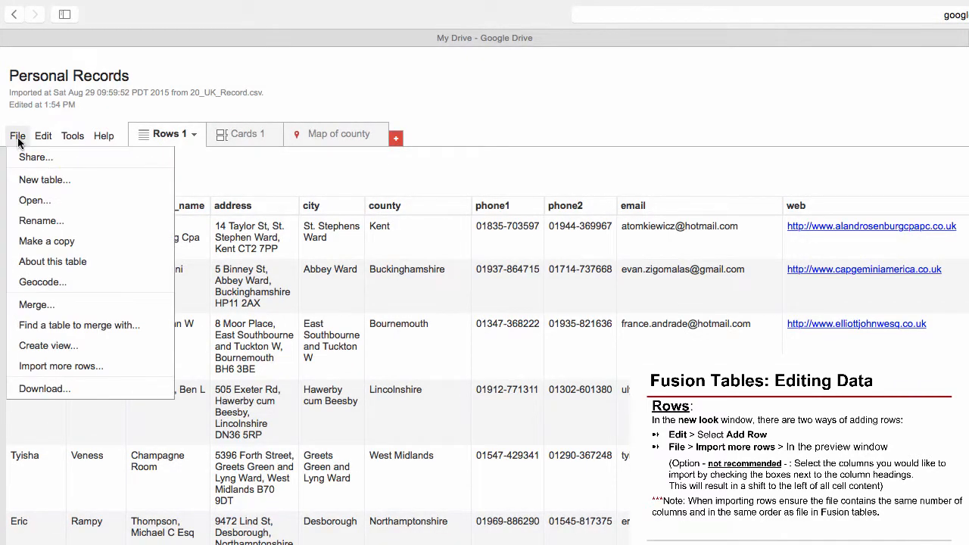
click(69, 366)
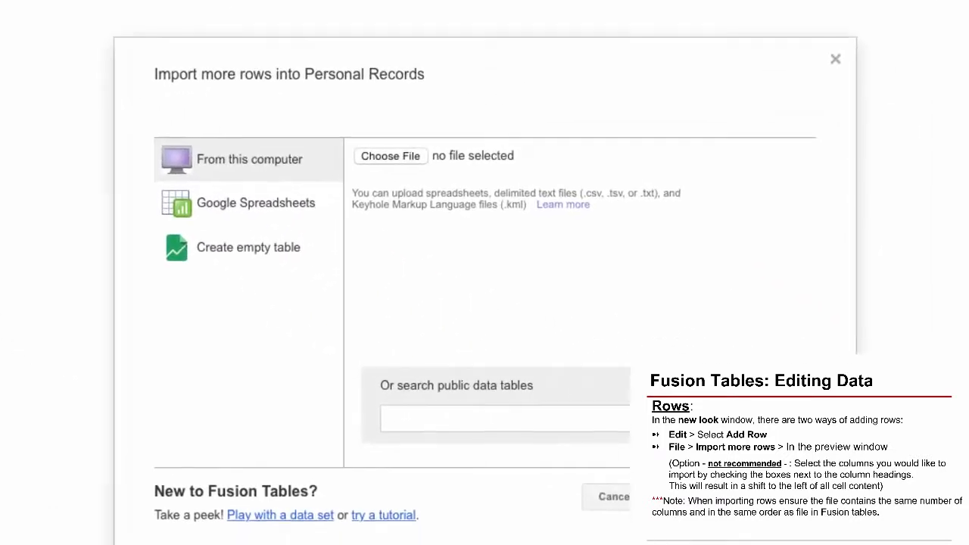
click(389, 154)
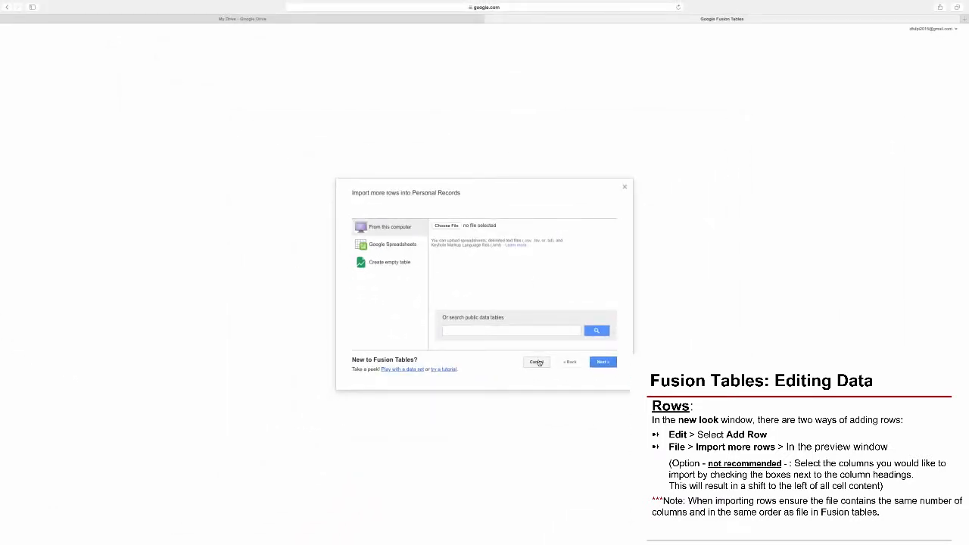
double_click(407, 66)
click(602, 361)
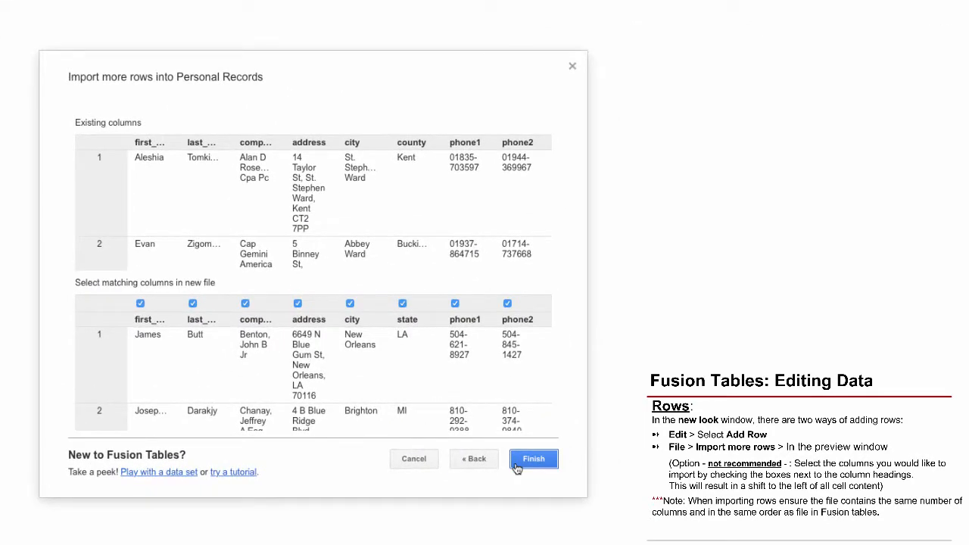
click(517, 467)
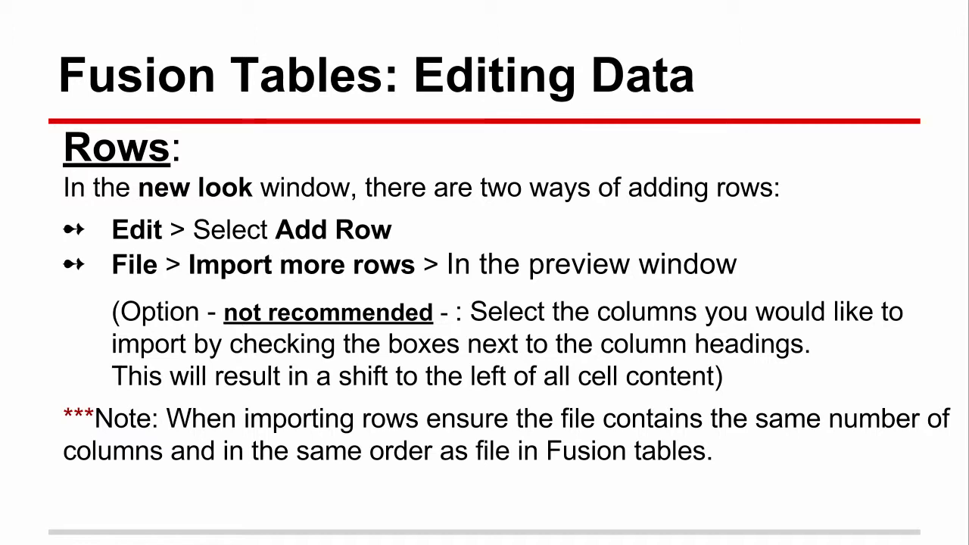
click(941, 39)
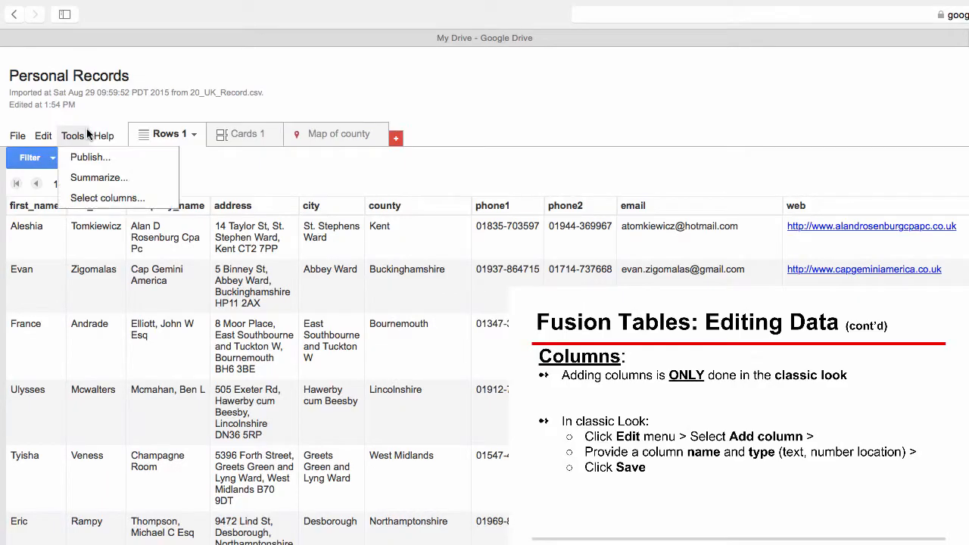
Switch the Personal Records table to the classic look and open the form for adding a new column.
click(104, 137)
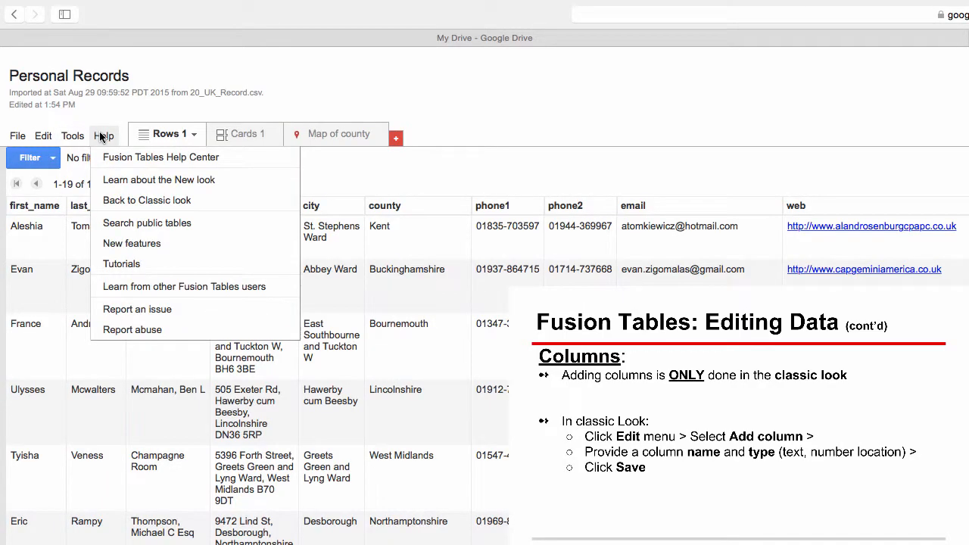
click(141, 200)
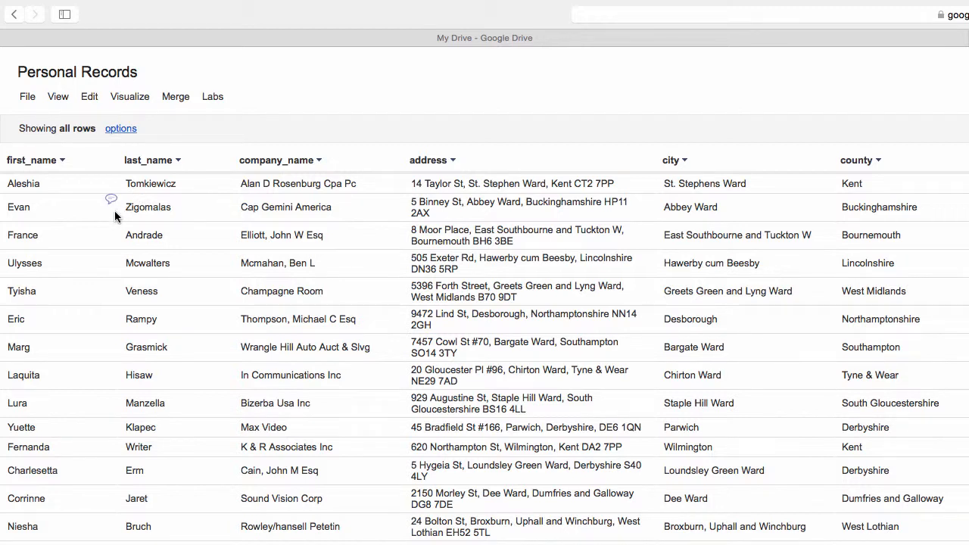
click(88, 99)
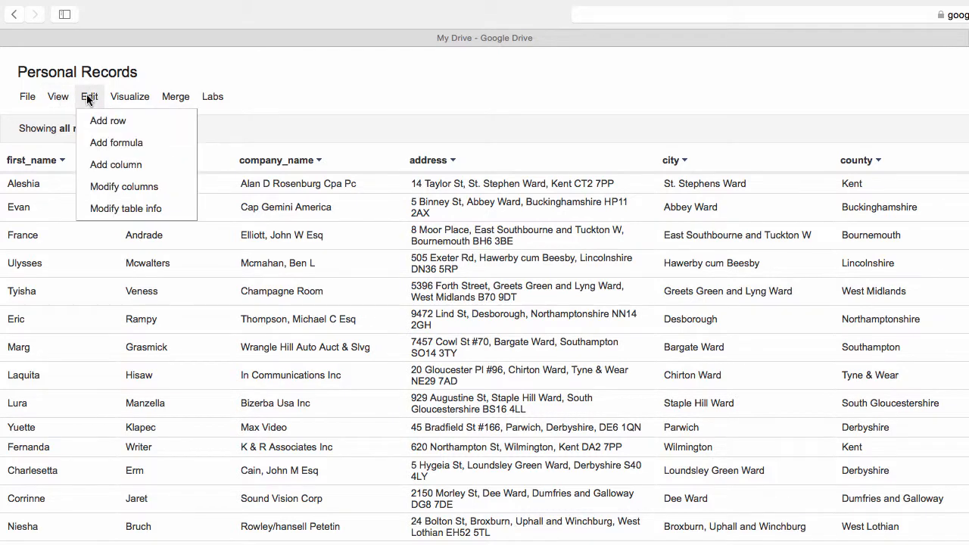
click(101, 167)
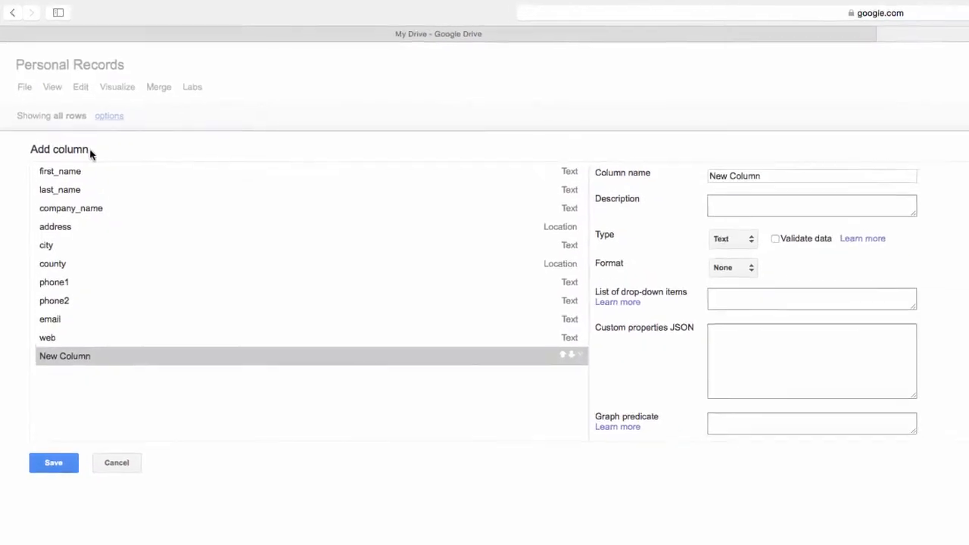
click(679, 168)
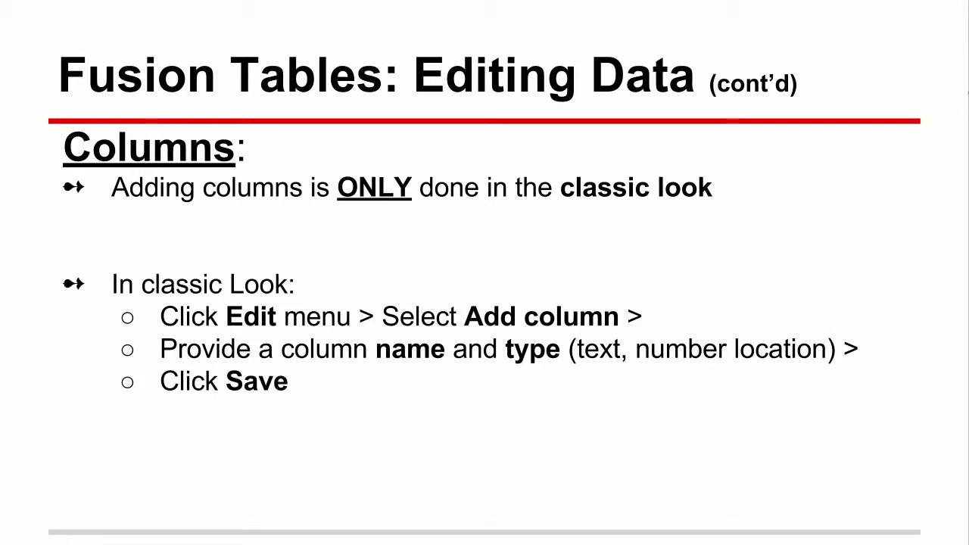
key(Right)
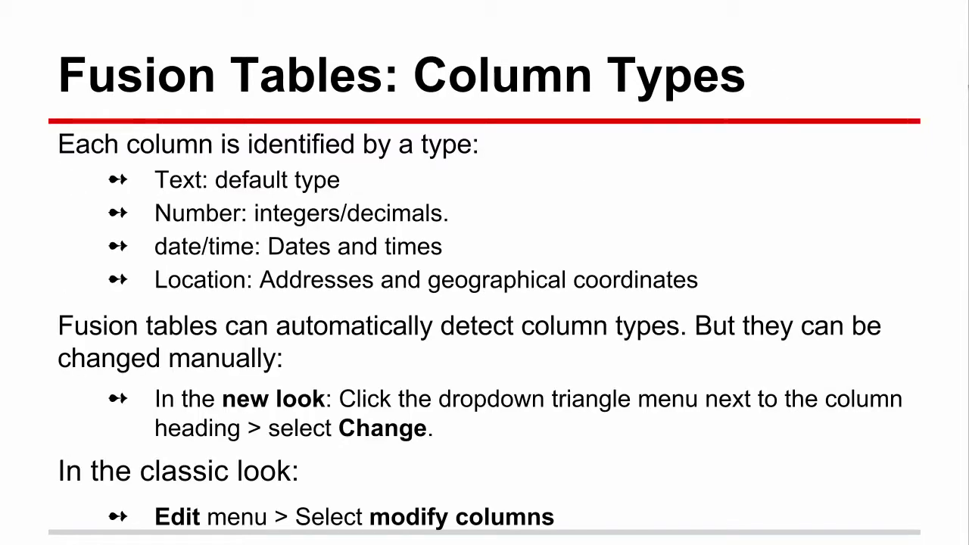
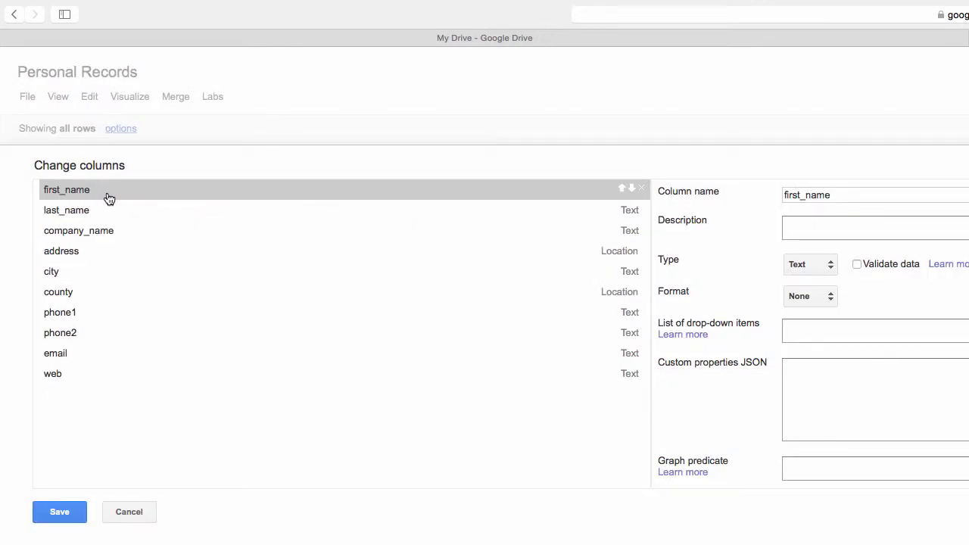
Select the county column in the Change columns settings and choose Location as its type.
click(59, 292)
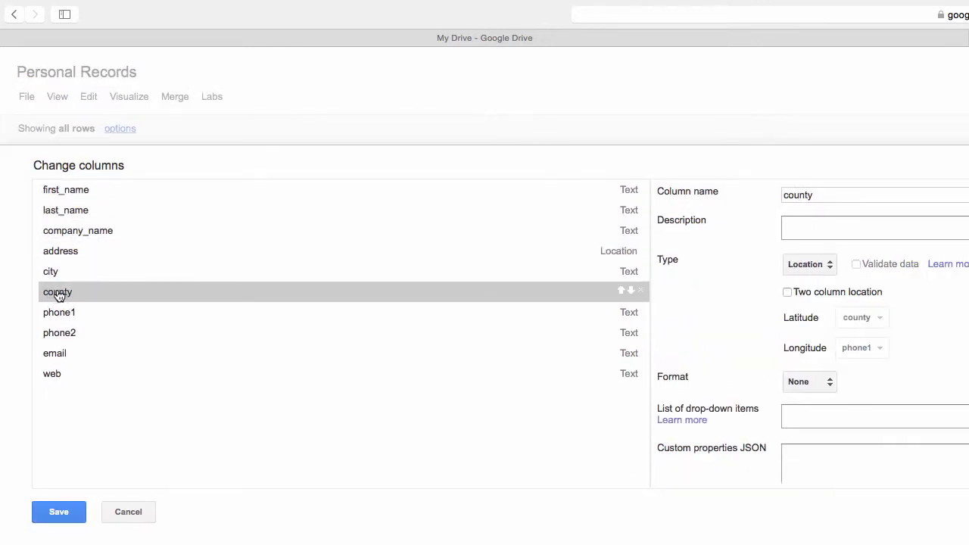
scroll(696, 299, down, 1)
click(823, 259)
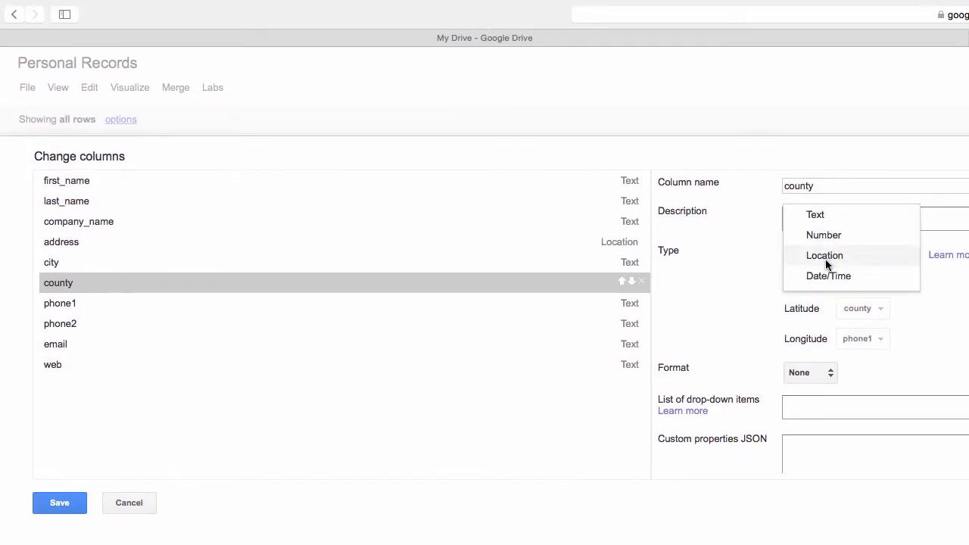
click(824, 256)
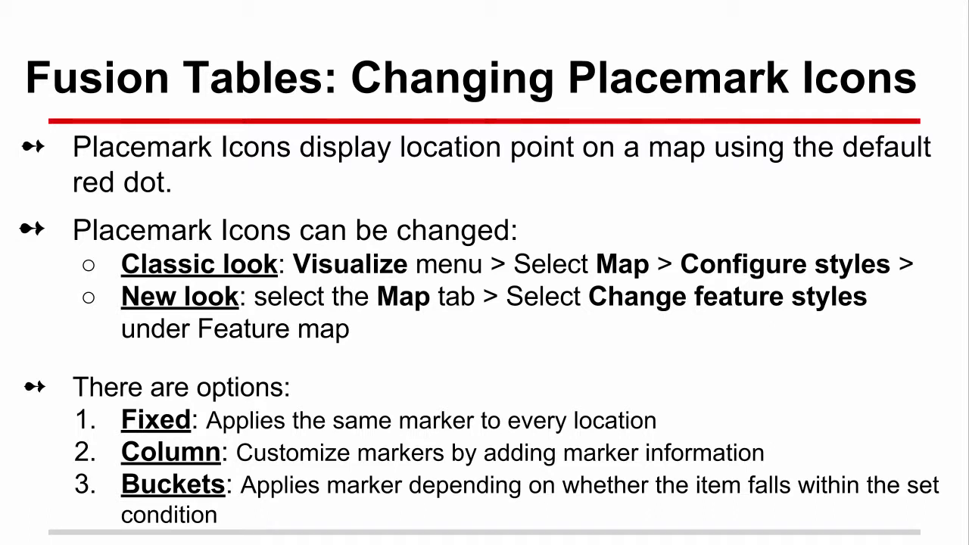
key(Right)
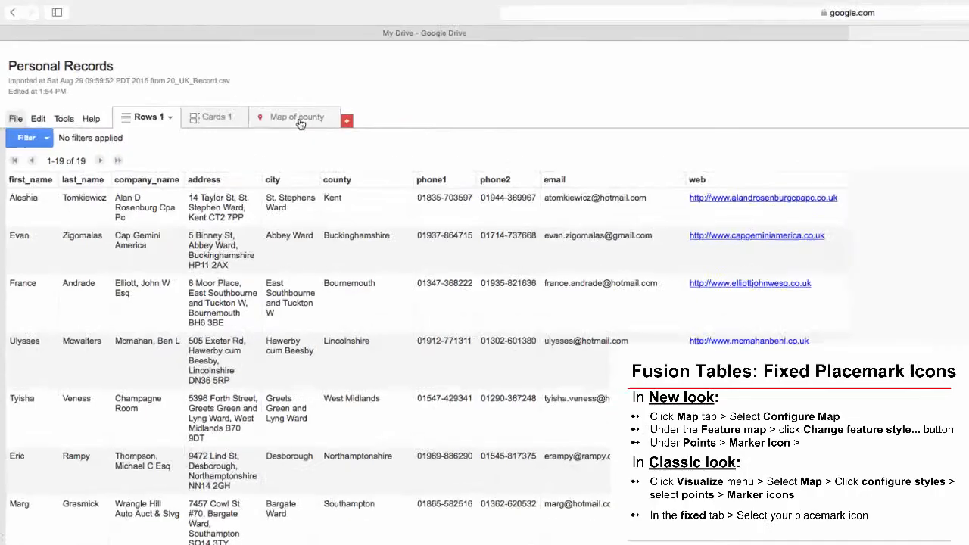
Set the fixed marker icon of the Map of county to small_blue in the feature styles and save.
click(341, 135)
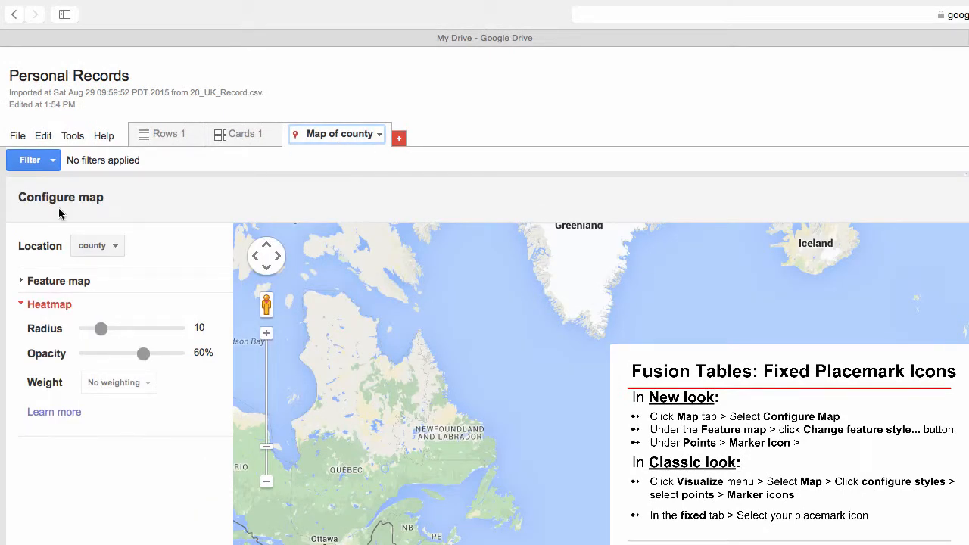
click(63, 282)
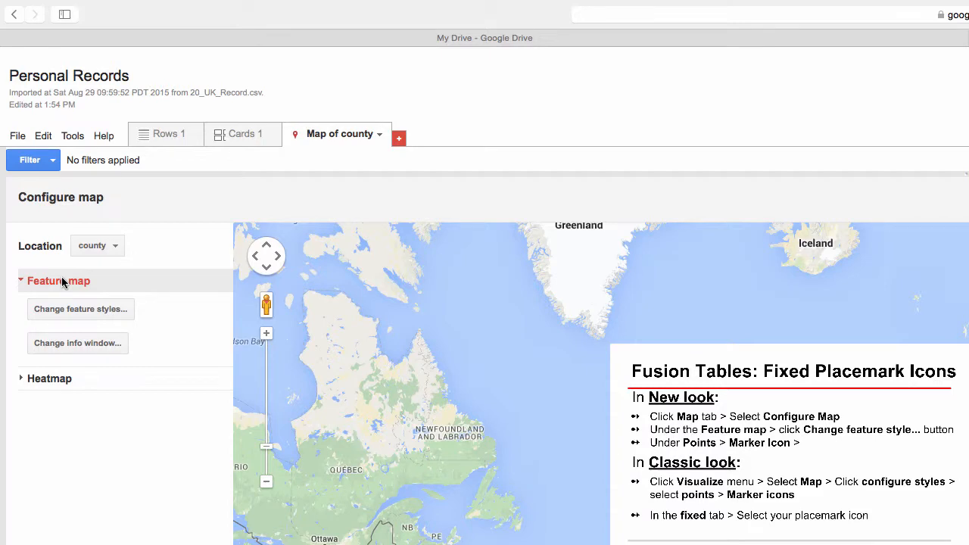
click(70, 319)
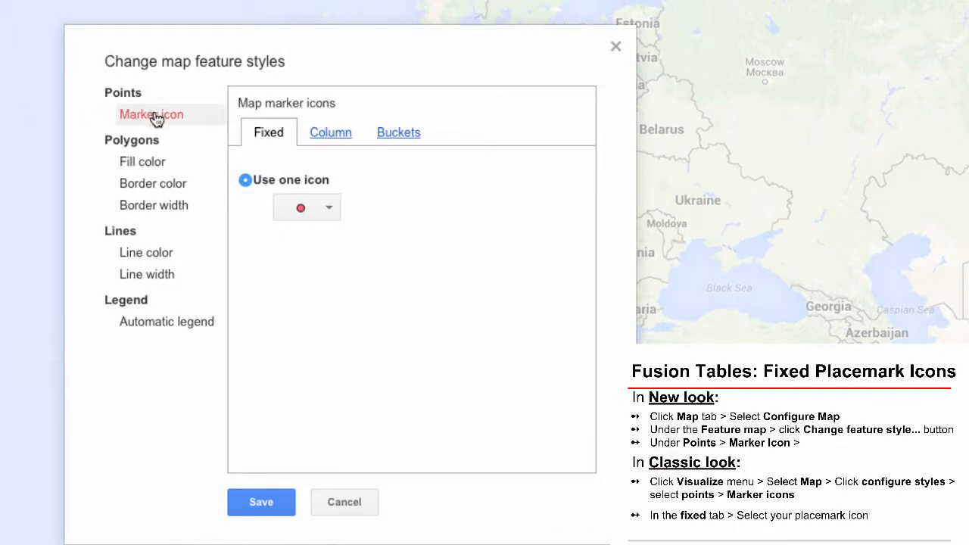
click(329, 208)
click(335, 272)
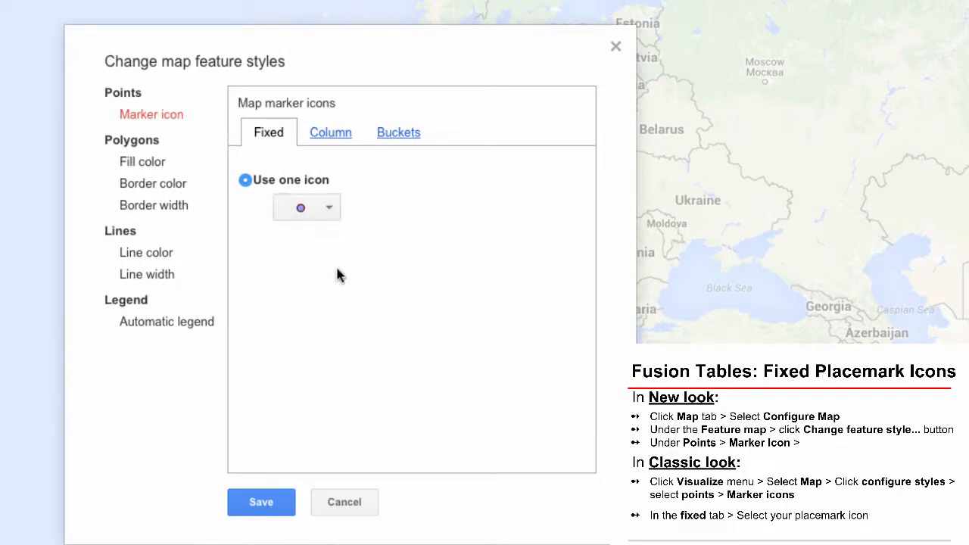
click(262, 503)
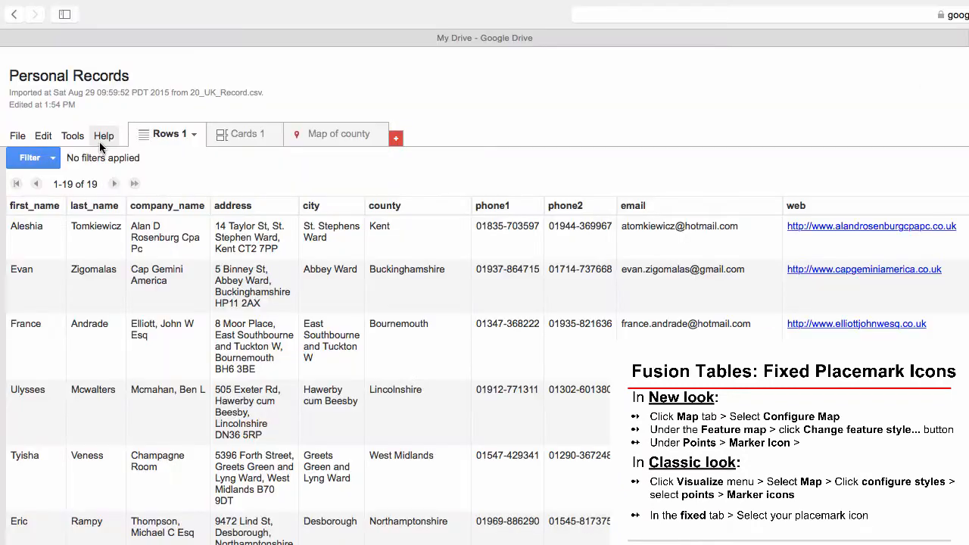
Switch Personal Records back to the classic look and visualize the table as a map.
click(99, 142)
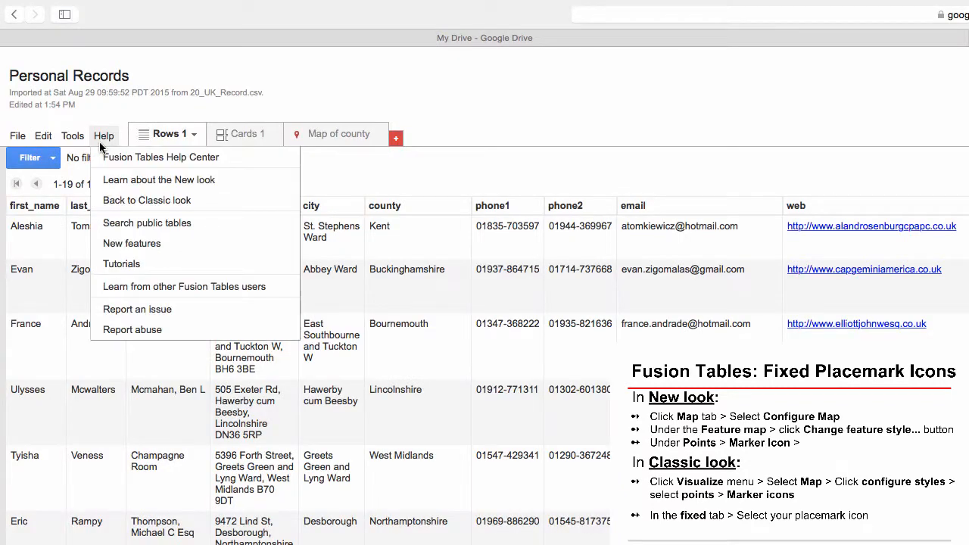
click(110, 202)
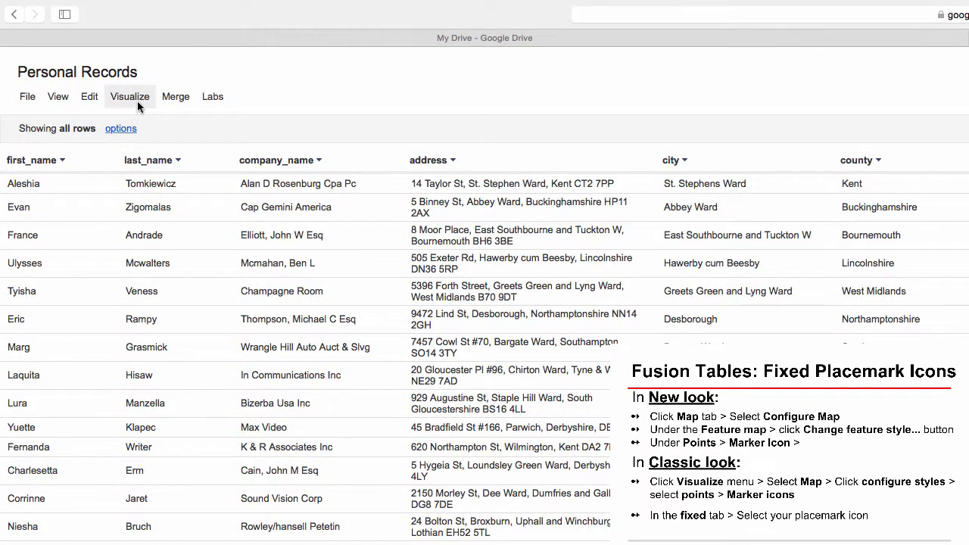
click(137, 100)
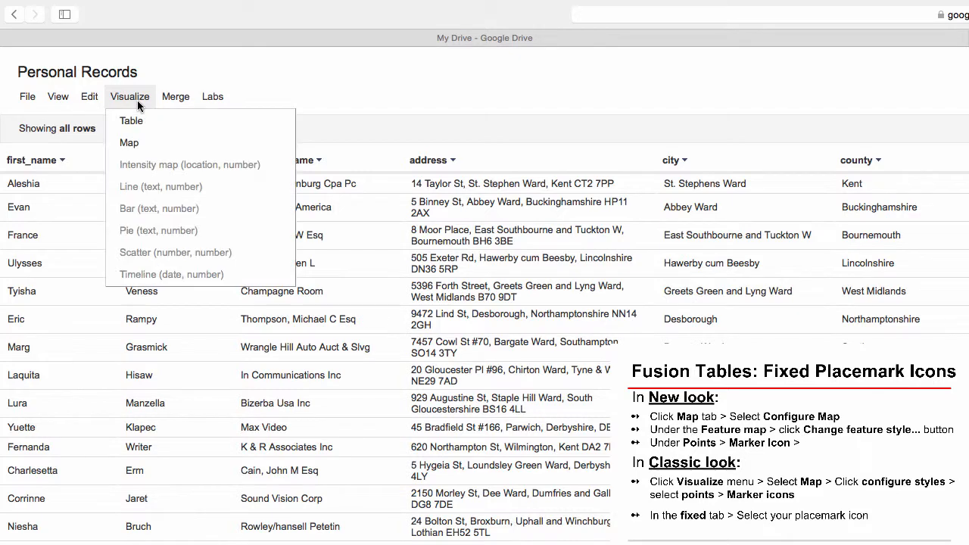
click(133, 144)
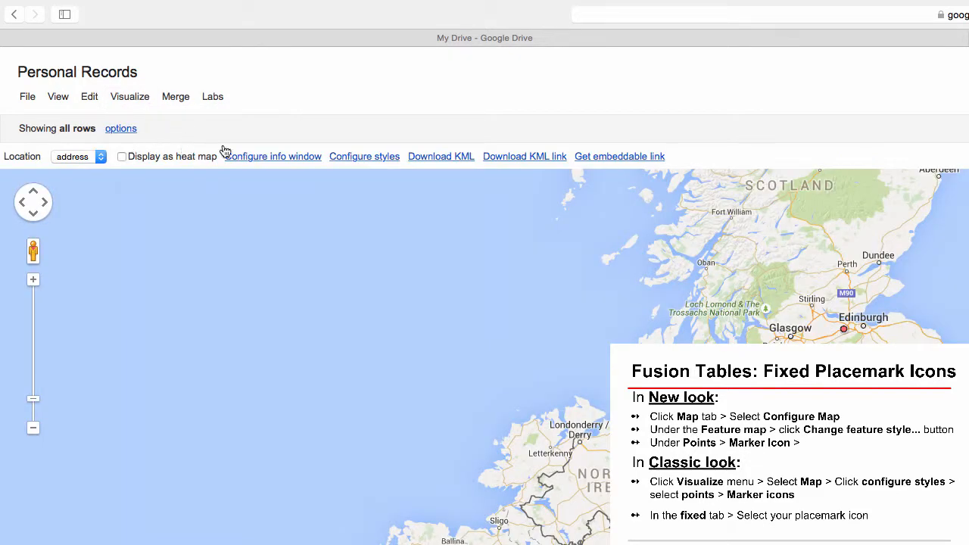
Set the classic map's fixed marker icon to large_red in its style configuration and save.
click(355, 157)
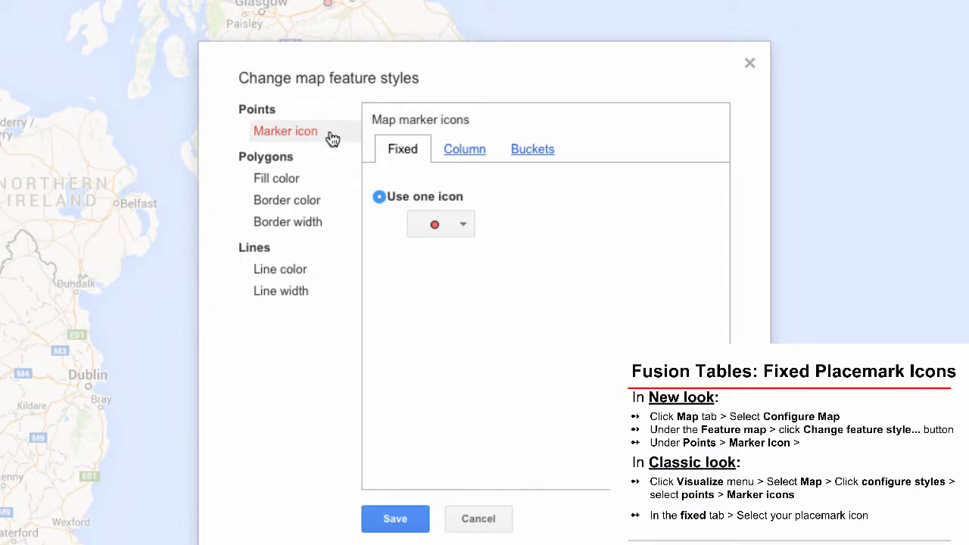
click(446, 225)
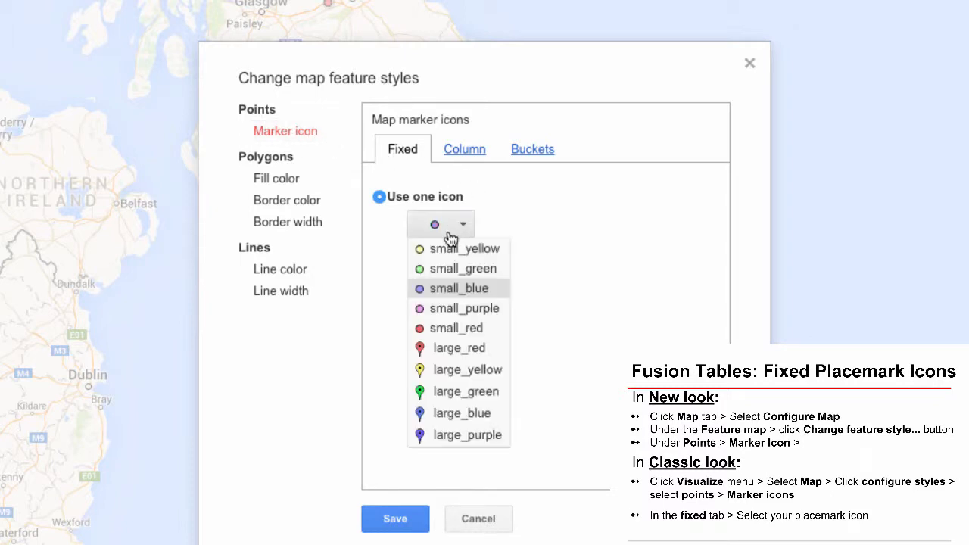
click(448, 350)
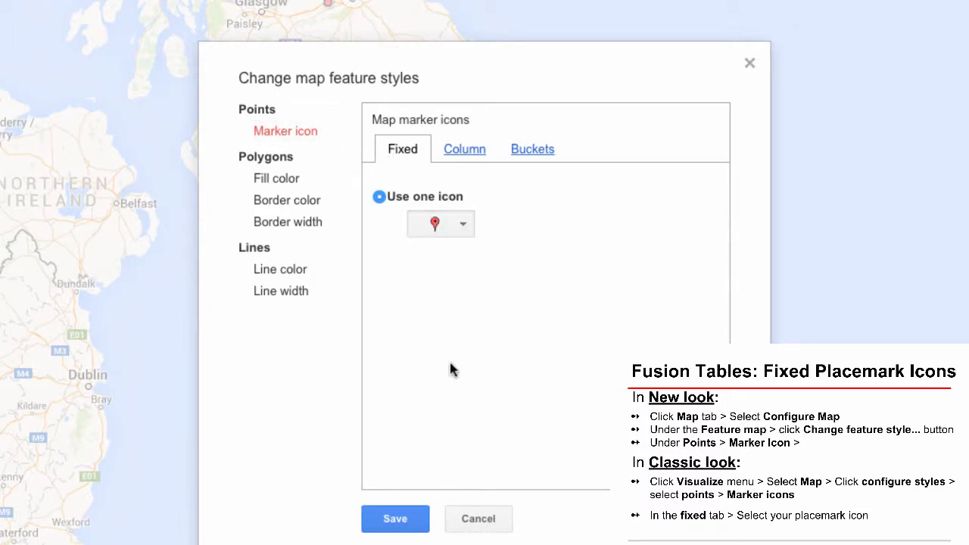
click(392, 521)
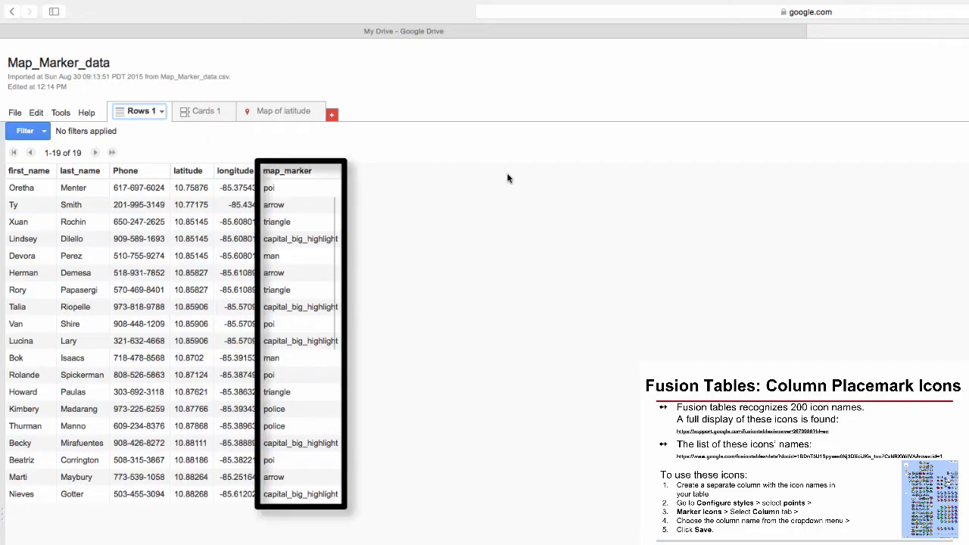
Style the Map of latitude in Map_Marker_data to take marker icons from the map_marker column, and save.
click(277, 114)
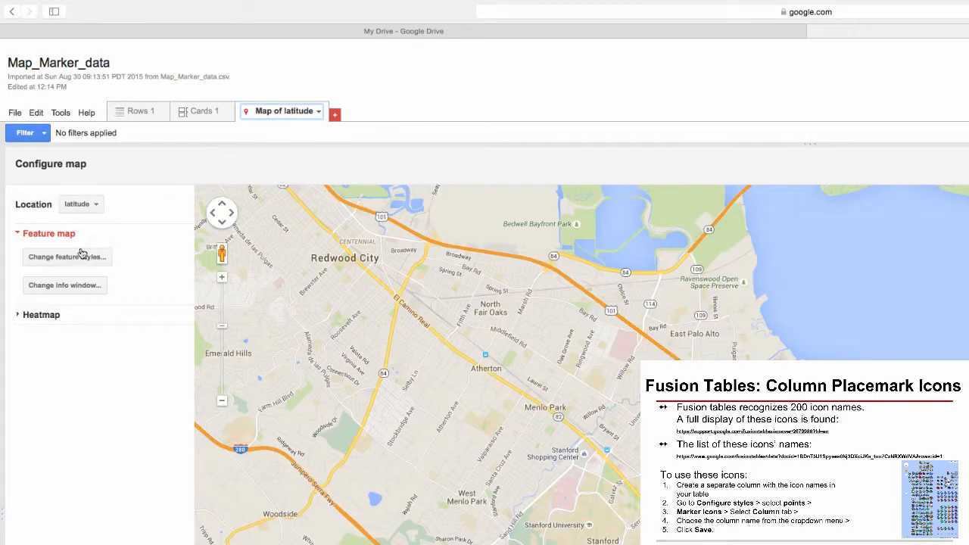
click(71, 257)
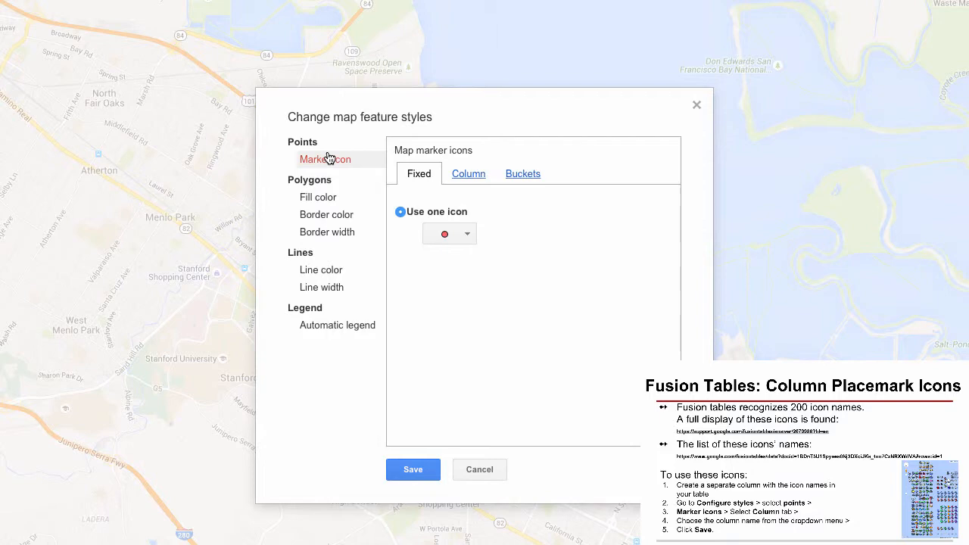
click(468, 173)
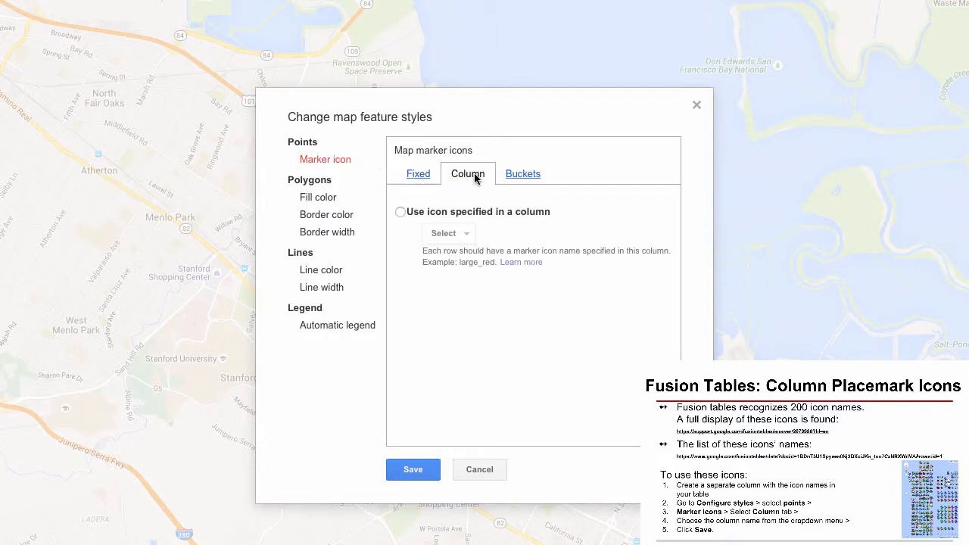
click(399, 212)
click(455, 234)
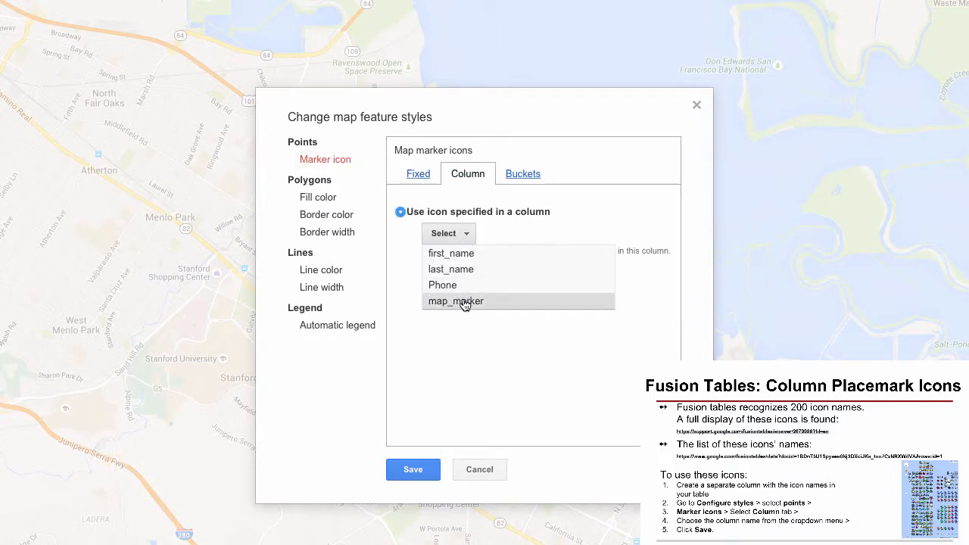
click(464, 299)
click(413, 470)
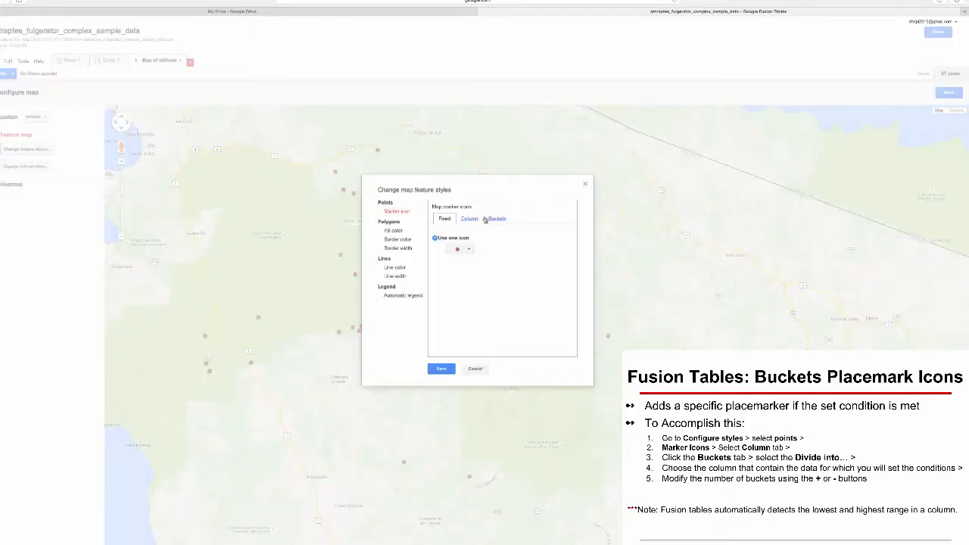
Divide the map's marker icons into 3 buckets based on the wingspan (mm) column, using that column's detected range.
click(496, 219)
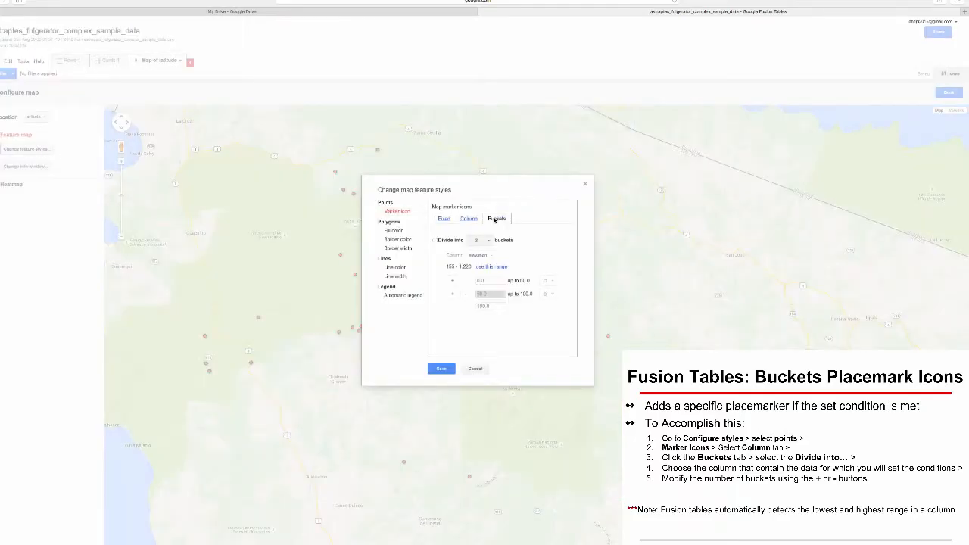
click(435, 240)
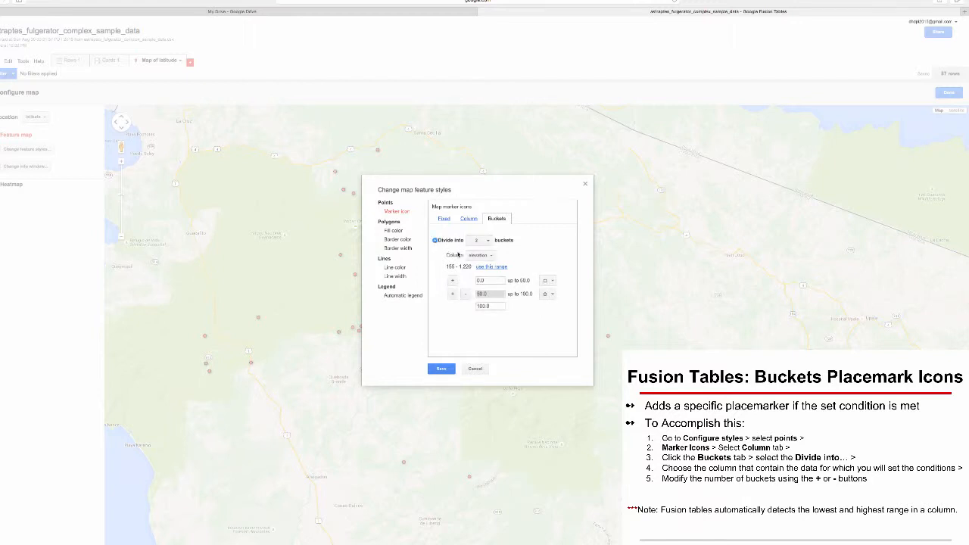
click(478, 240)
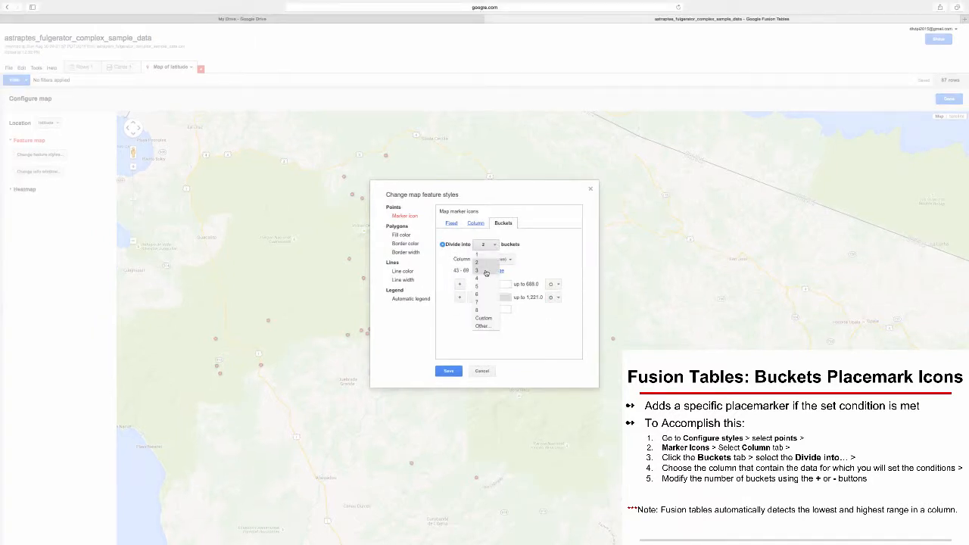
click(490, 264)
click(495, 261)
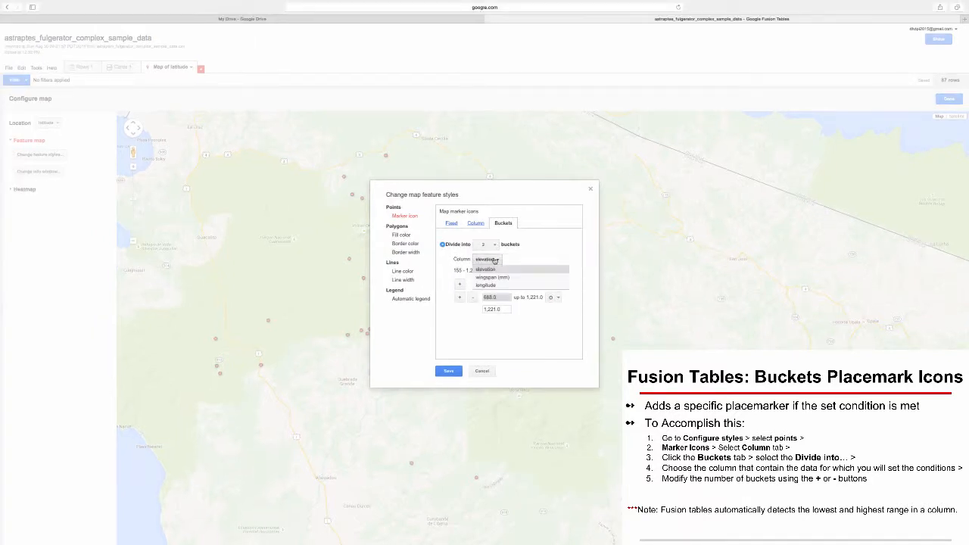
click(493, 278)
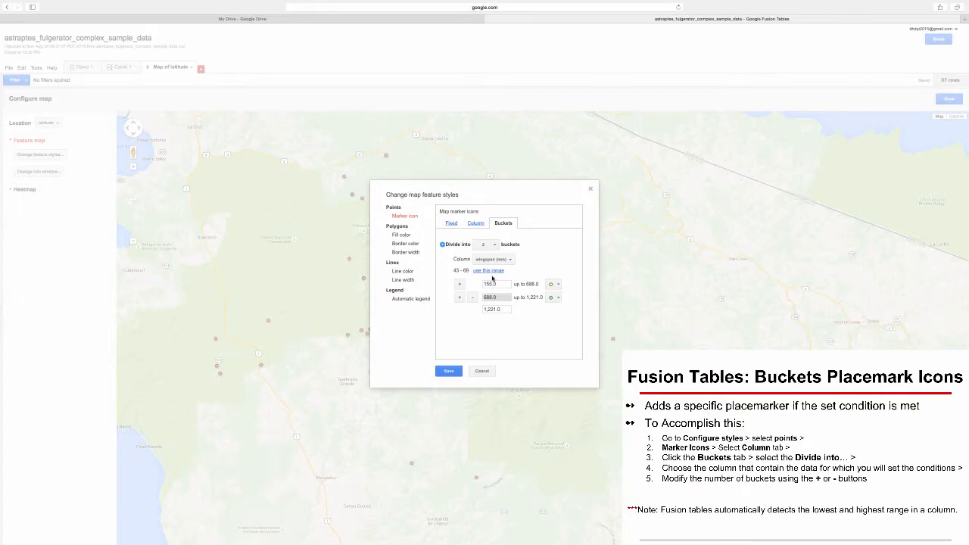
click(496, 245)
click(483, 274)
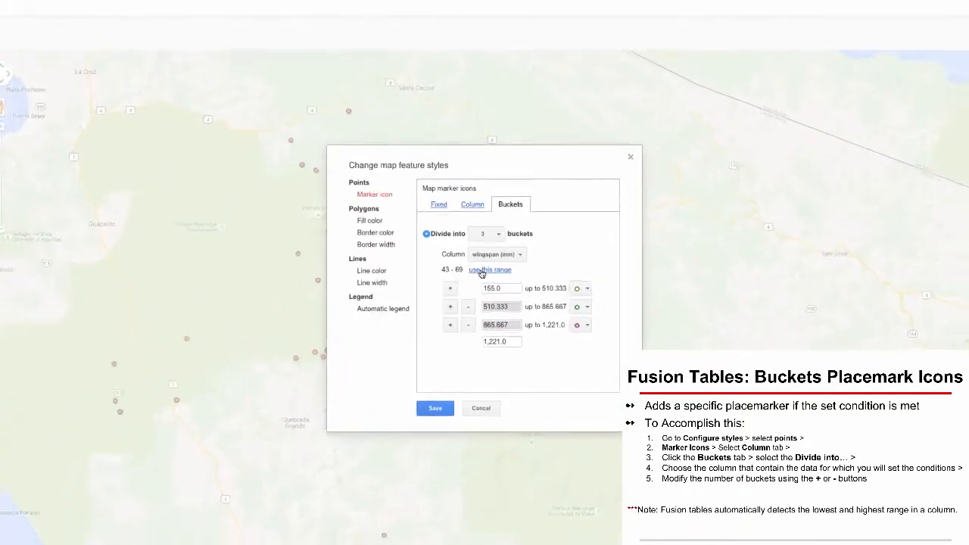
Apply the wingspan (mm) column's detected range to the three marker icon buckets and save the map style.
click(481, 271)
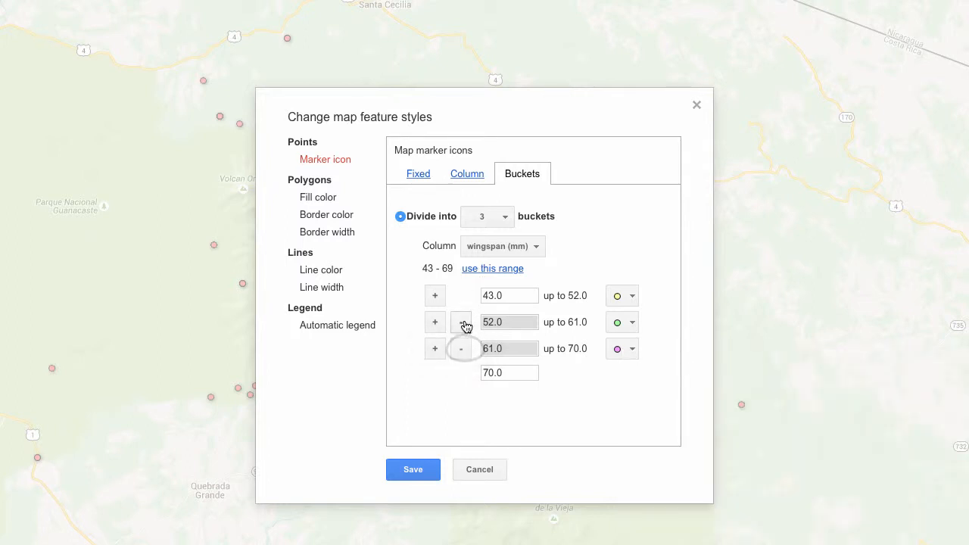
click(401, 464)
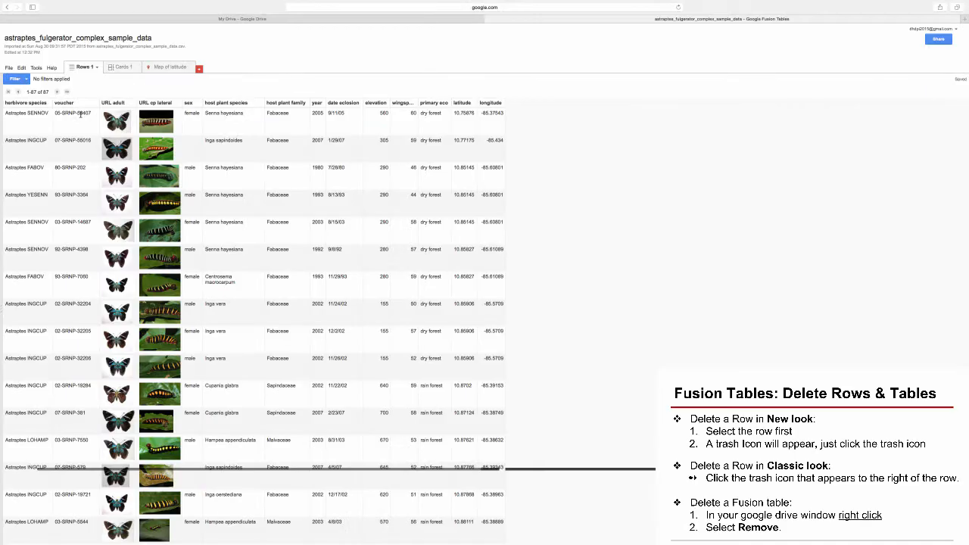
Delete the first row of astraptes_fulgerator_complex_sample_data in the new look, and the first remaining row in the classic look.
click(59, 122)
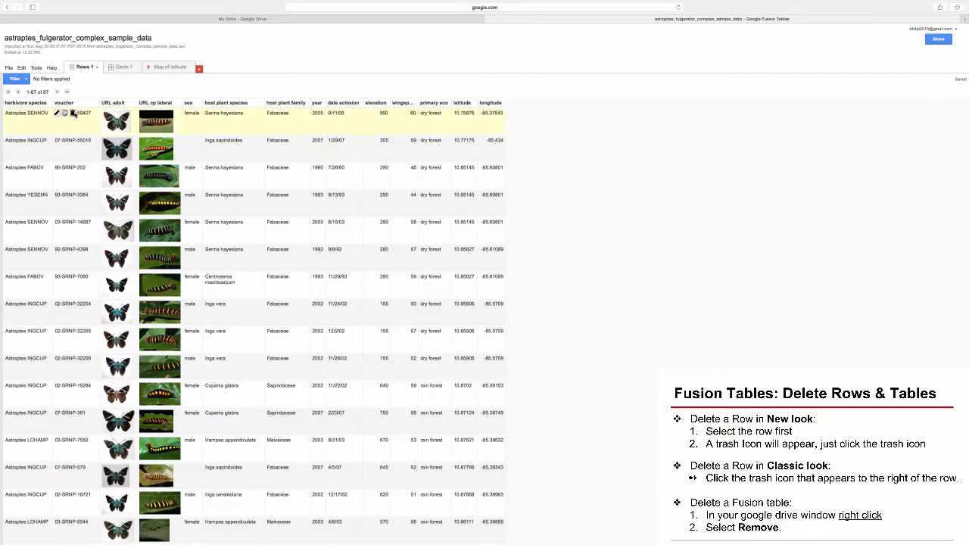
click(74, 112)
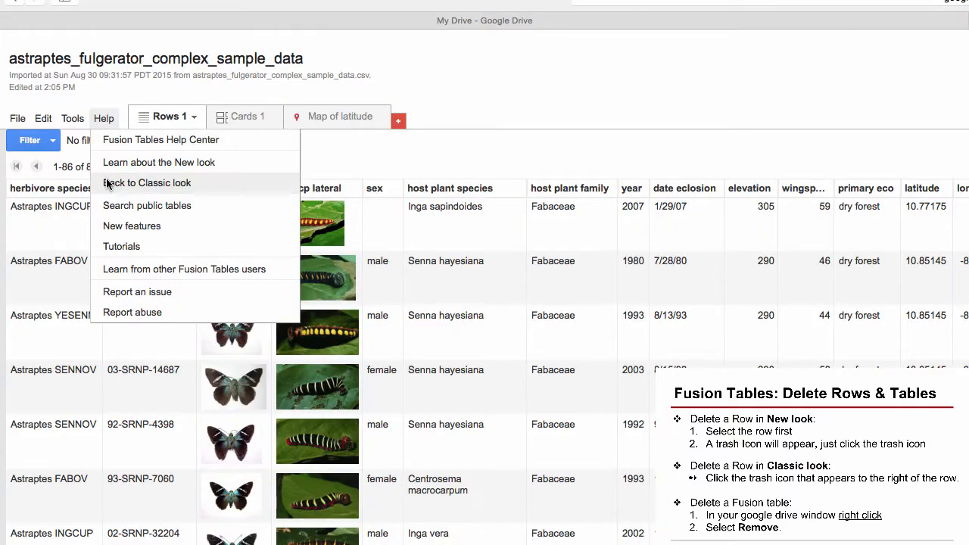
click(108, 183)
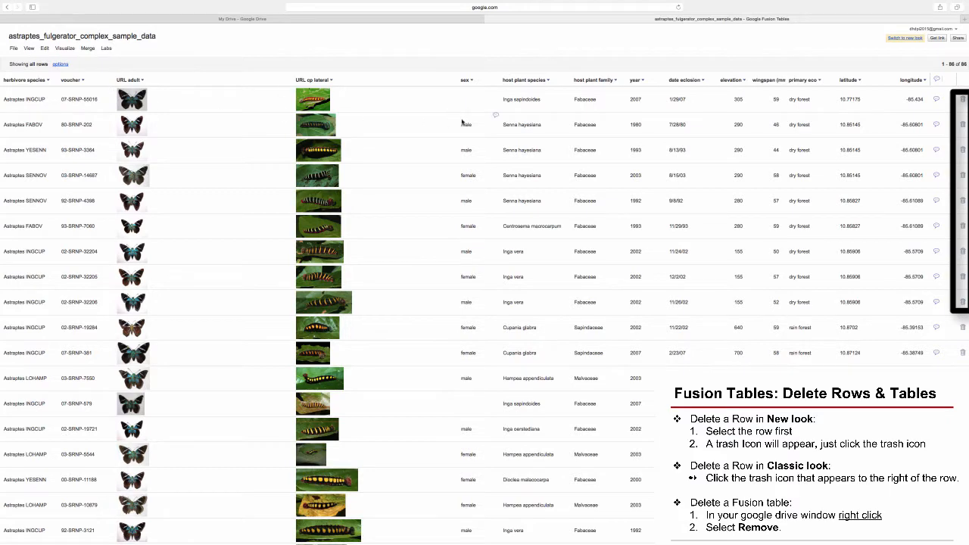
click(963, 99)
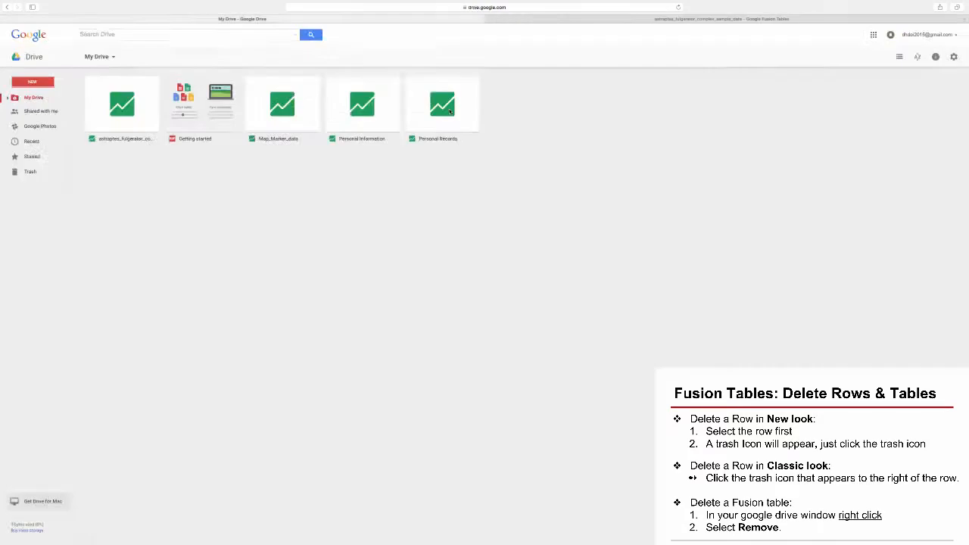
Remove the Personal Records table from My Drive in Google Drive.
right_click(451, 112)
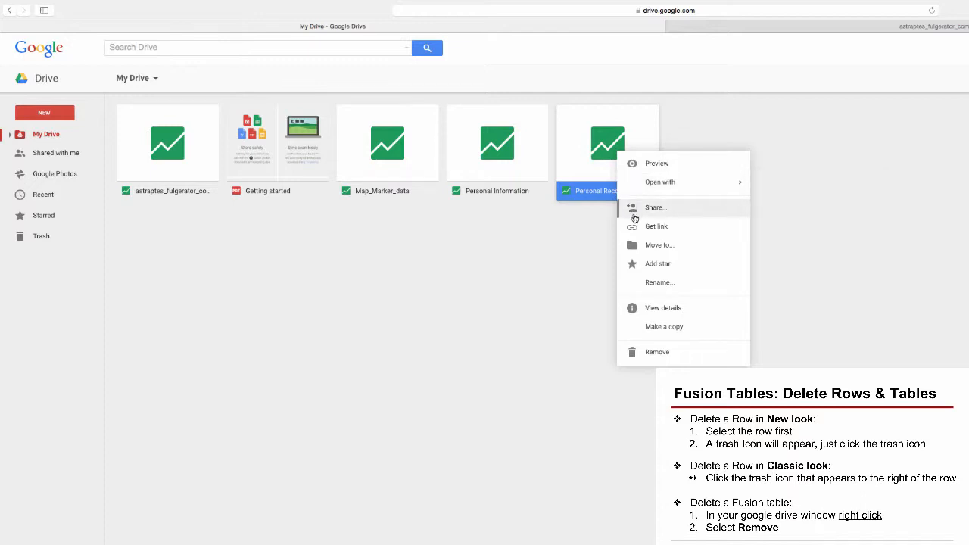
click(649, 352)
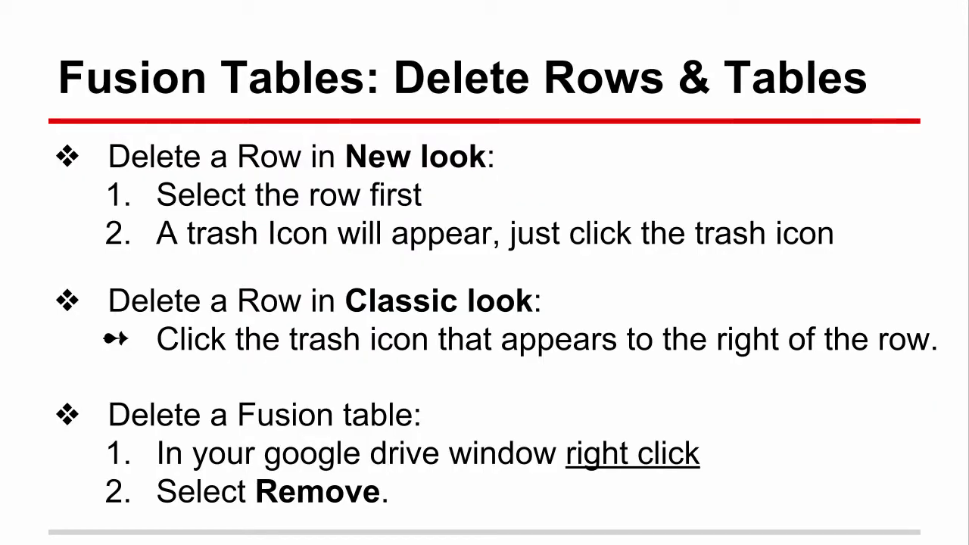